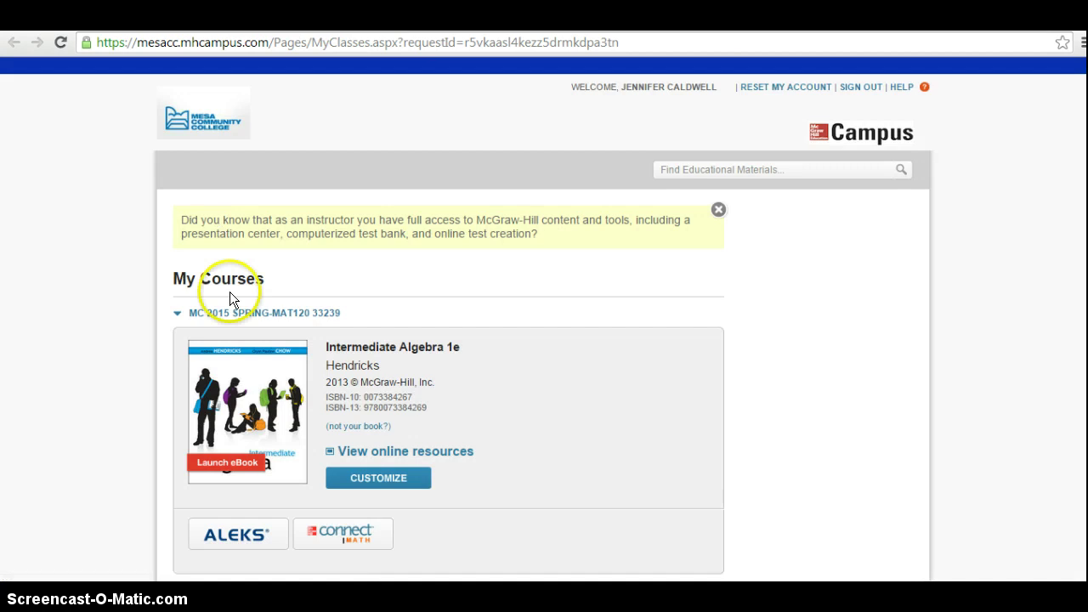
Open Connect Math for the MAT120 Intermediate Algebra course
click(330, 533)
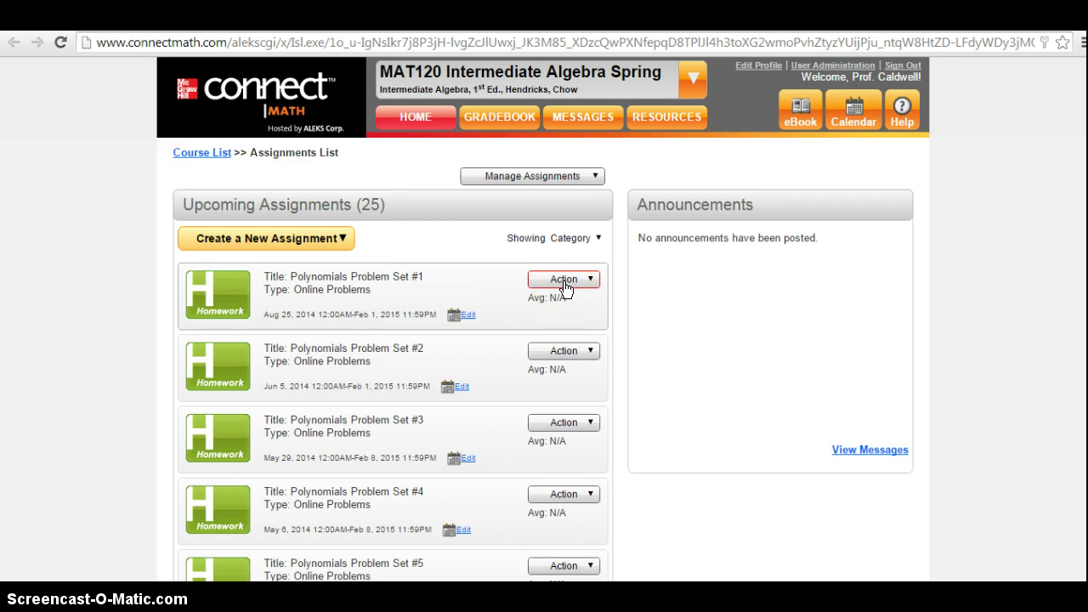
click(528, 282)
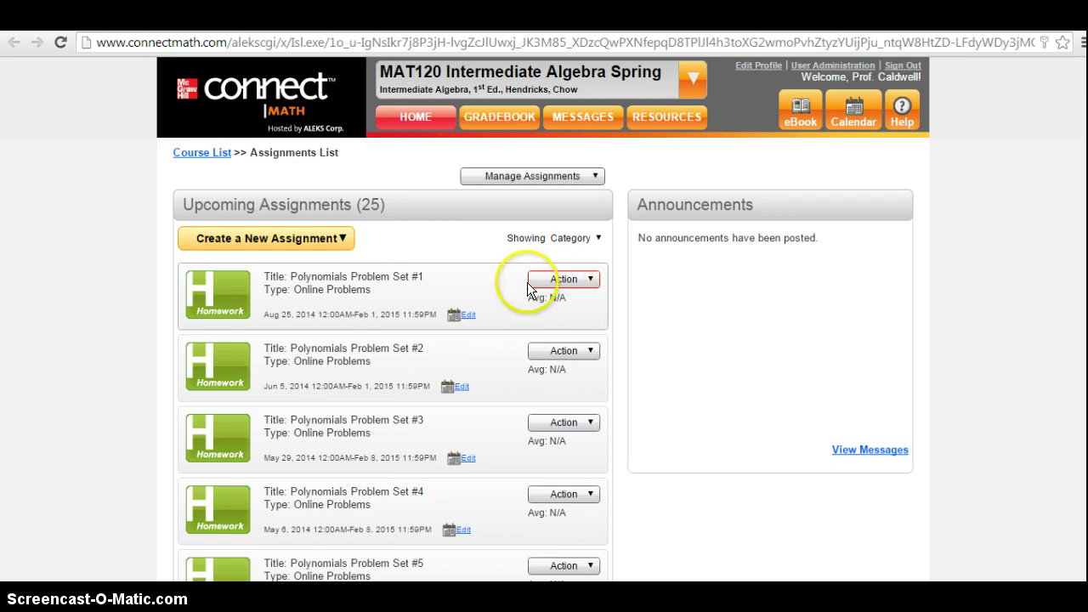
click(558, 284)
click(535, 281)
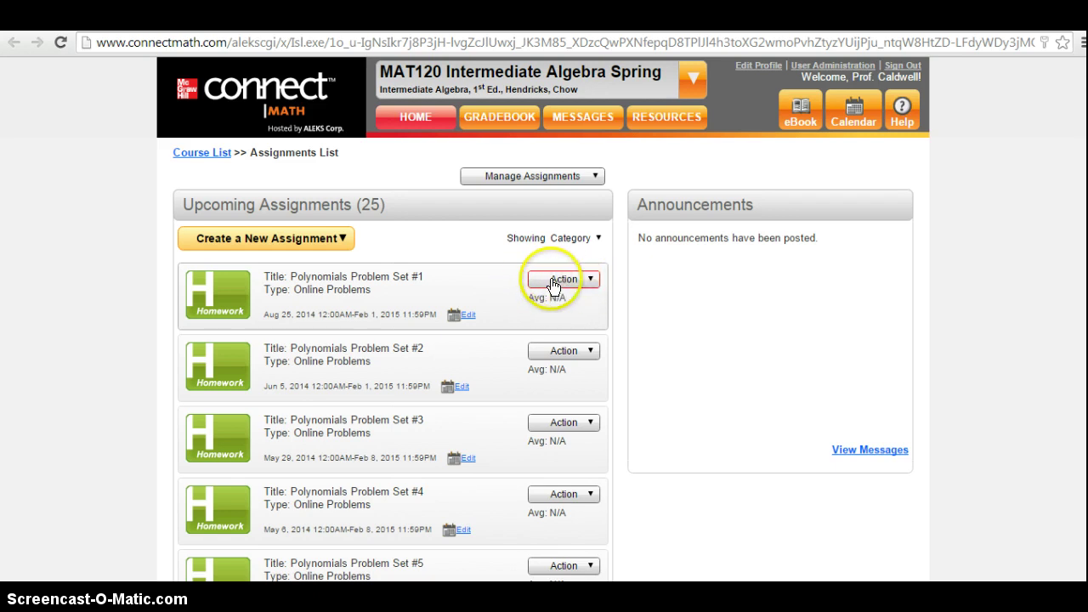
click(590, 281)
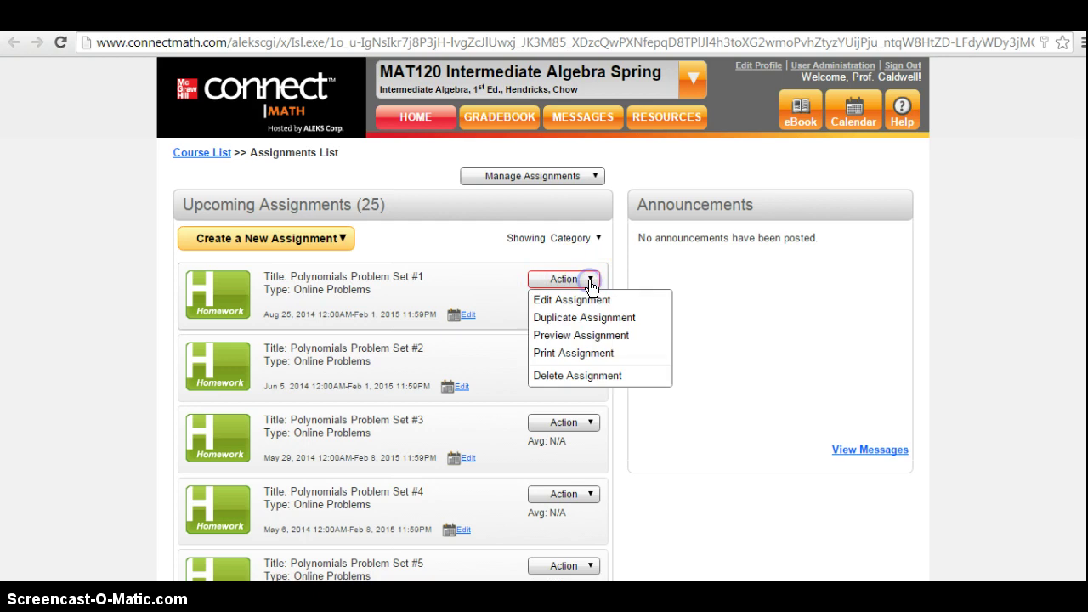
click(578, 339)
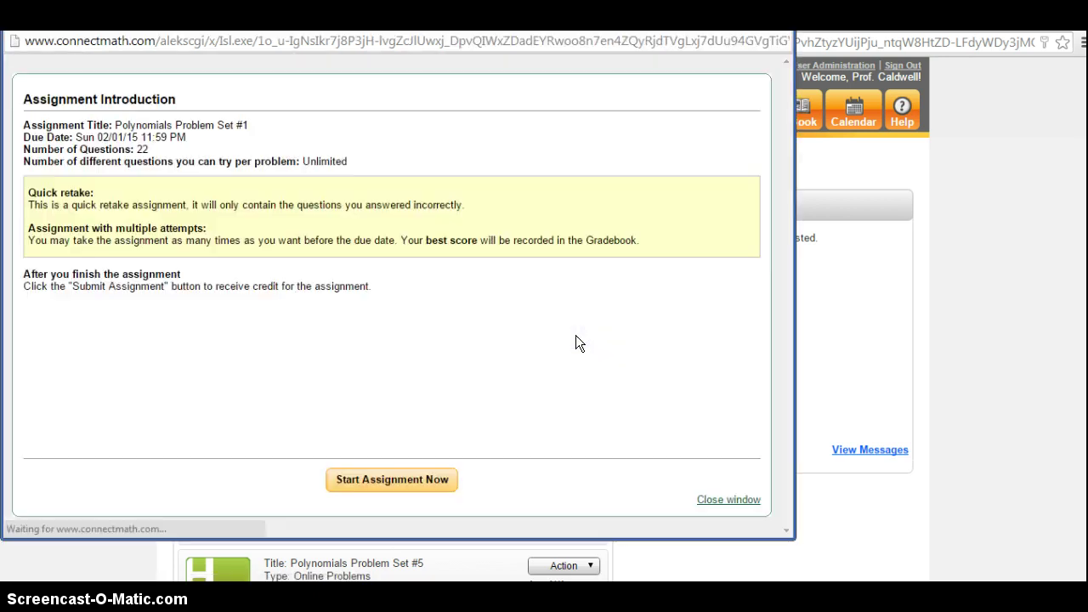
click(499, 417)
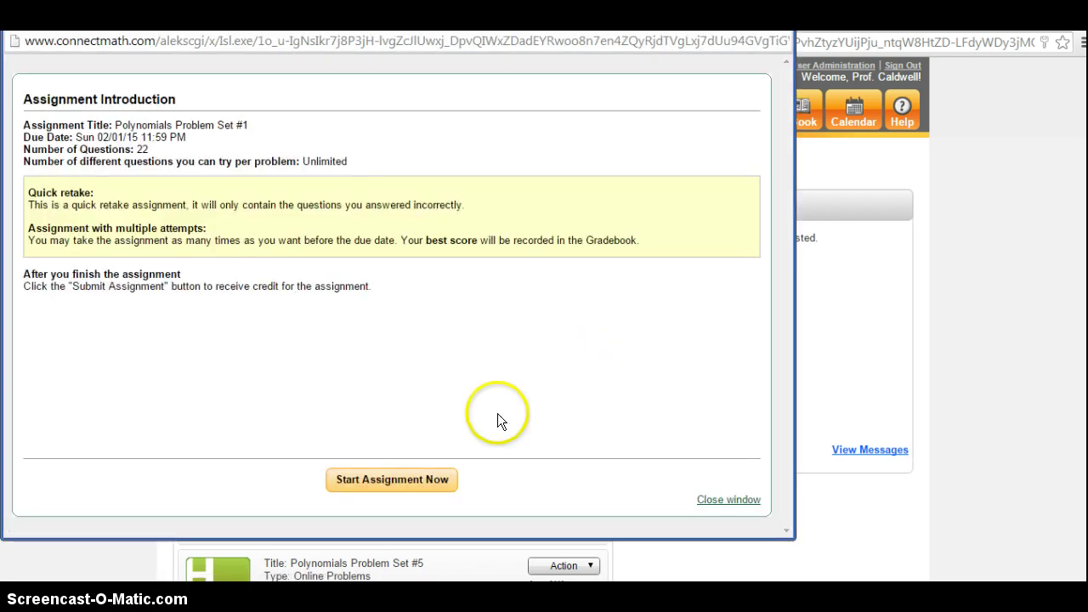
click(416, 483)
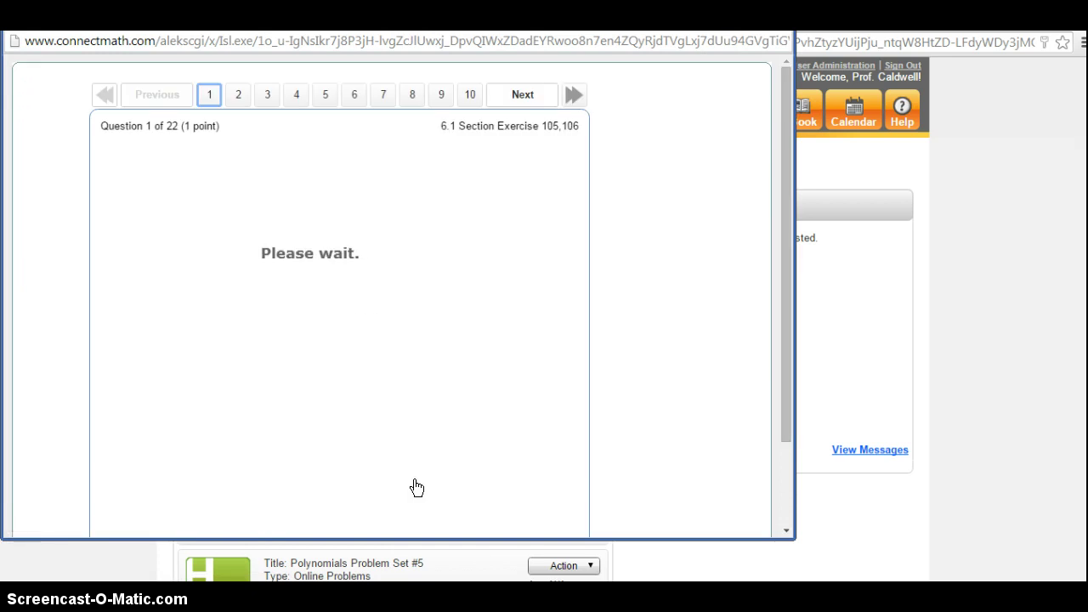
click(769, 25)
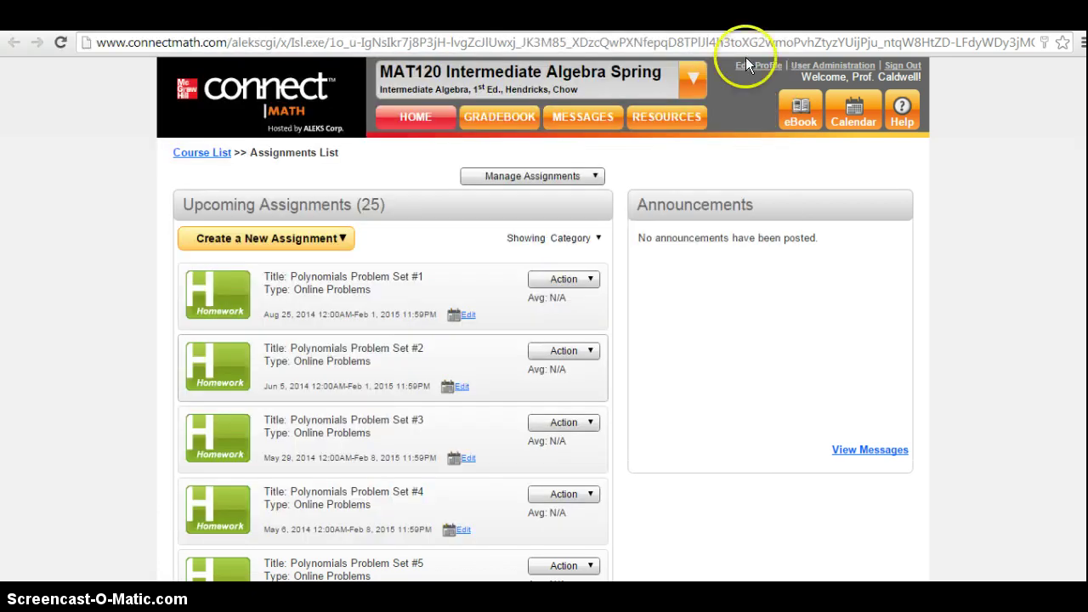
Preview the Polynomials Problem Set #1 assignment and start it
click(590, 278)
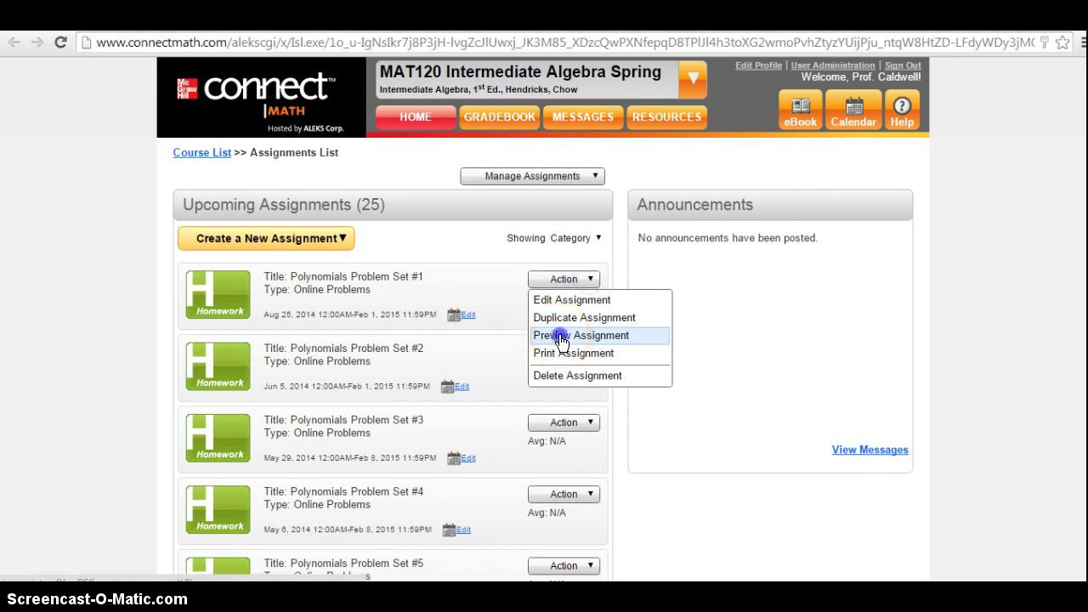
click(562, 336)
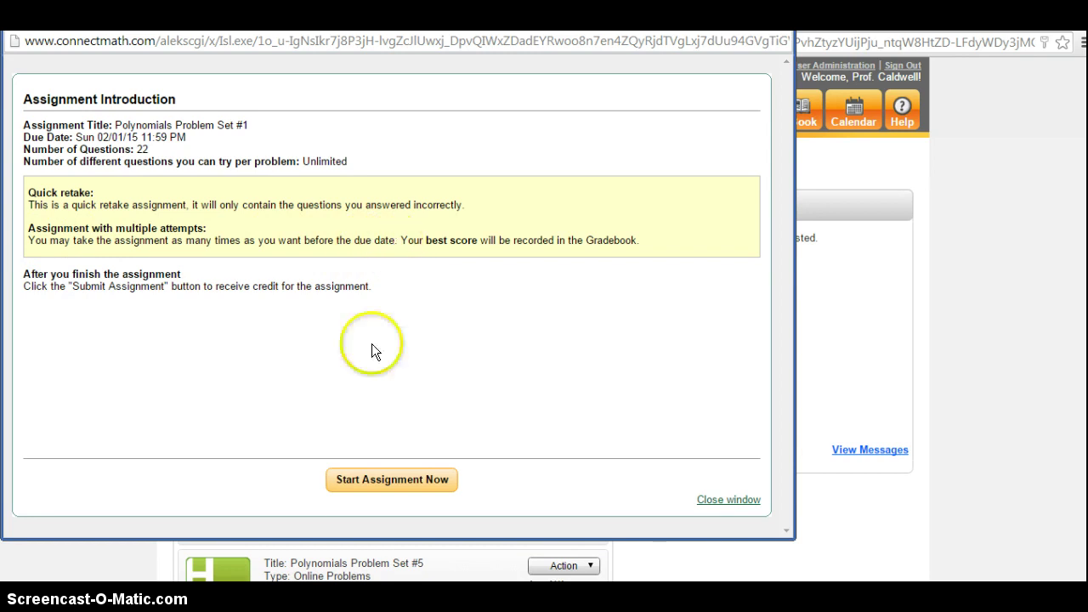
click(362, 484)
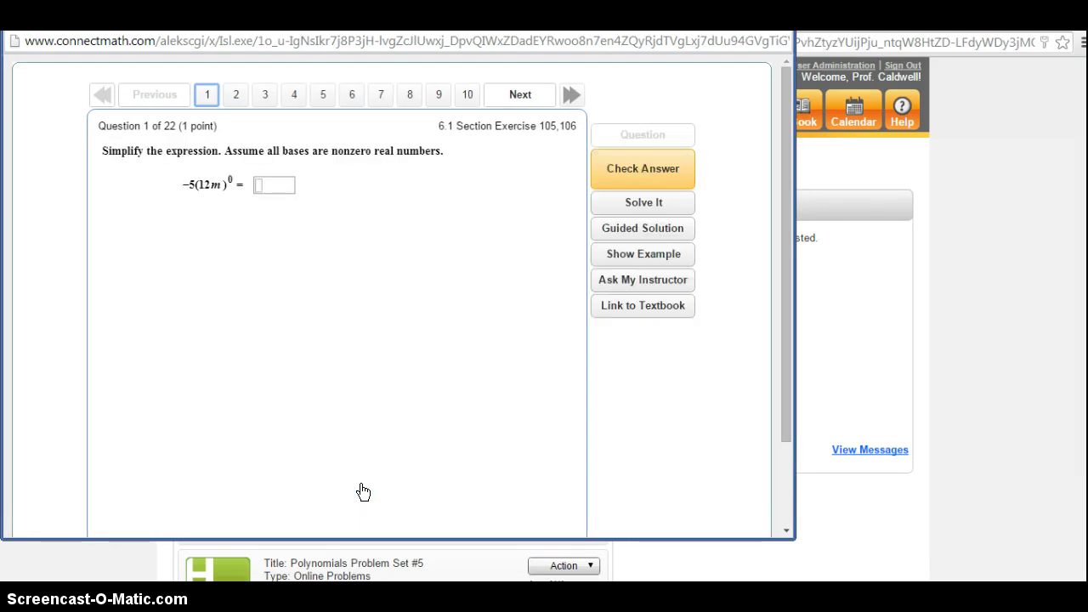
Enter 0, 777 and 7777 as trial answers to question 1, clearing the answer box after each one
click(261, 185)
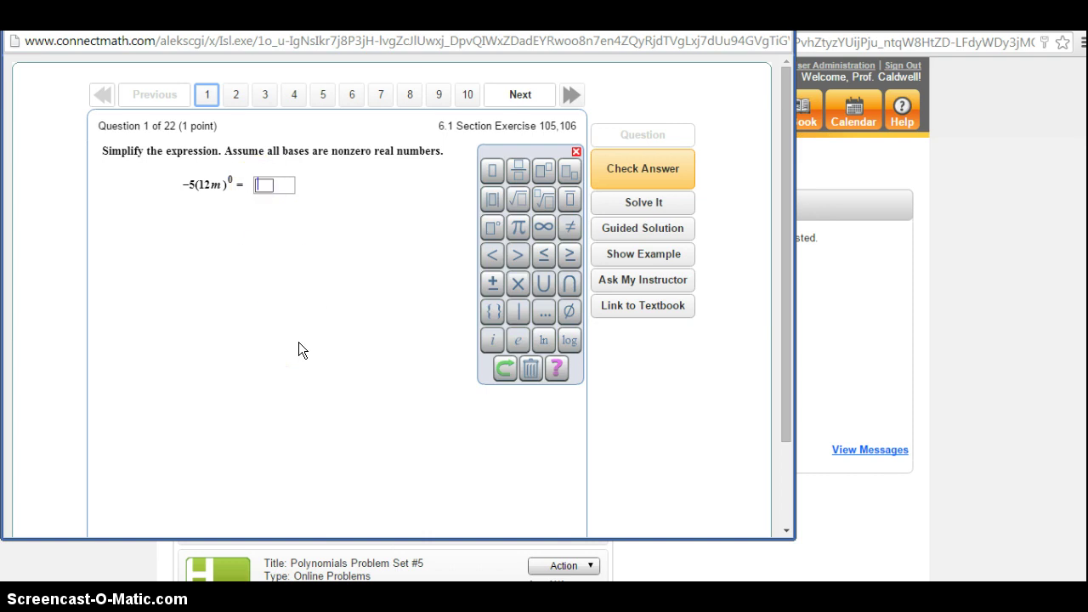
text(0)
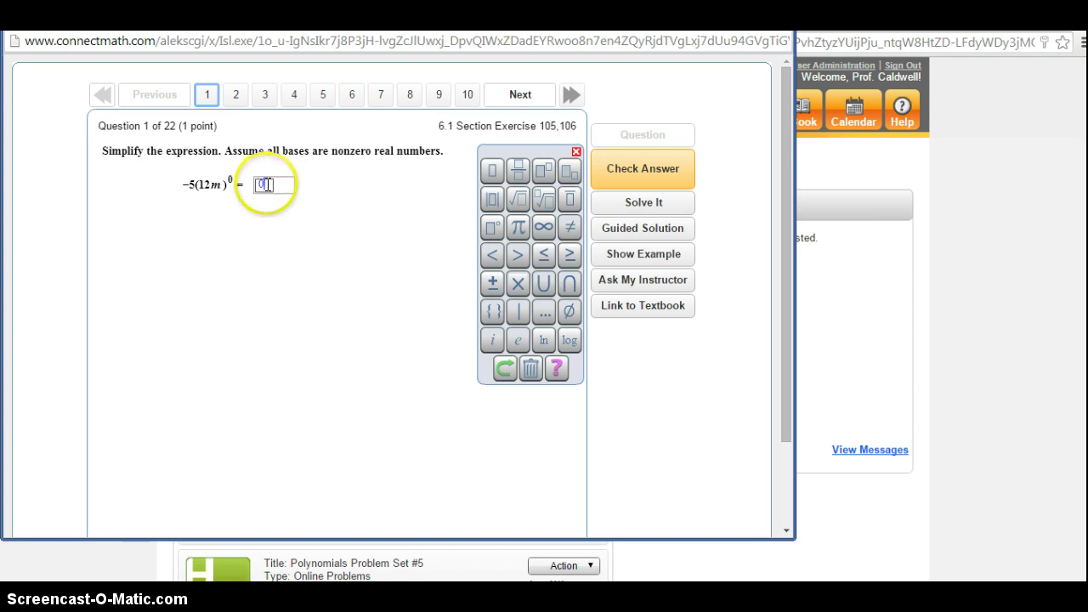
key(BackSpace)
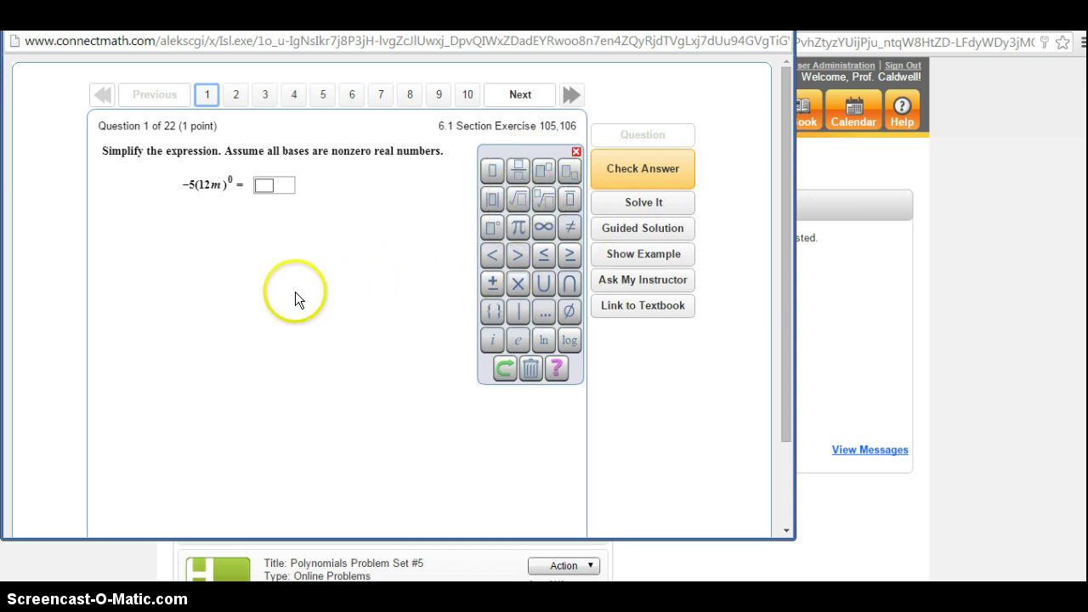
text(777)
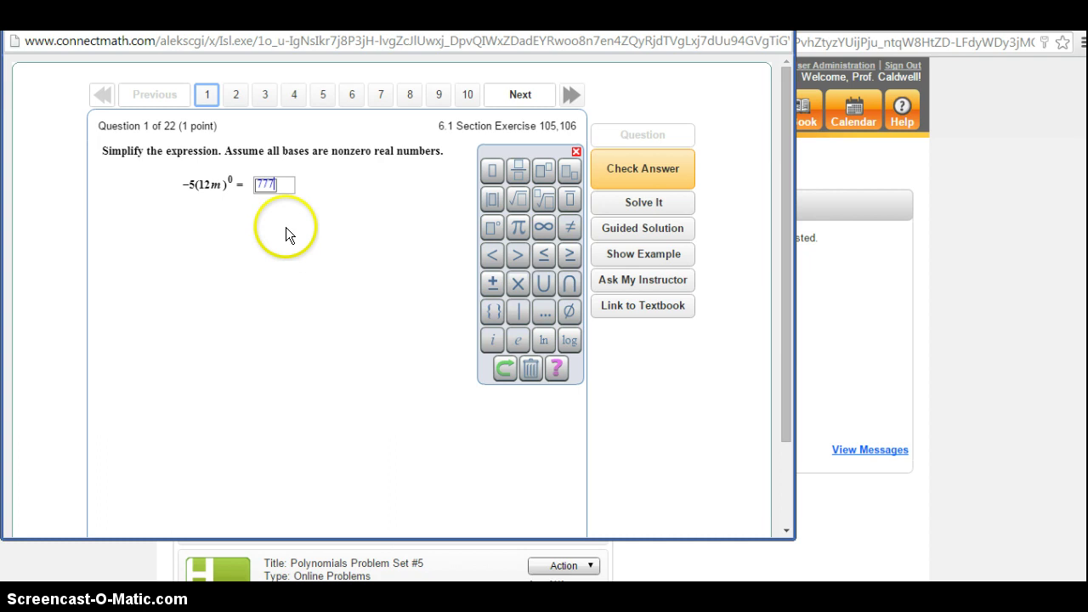
click(506, 370)
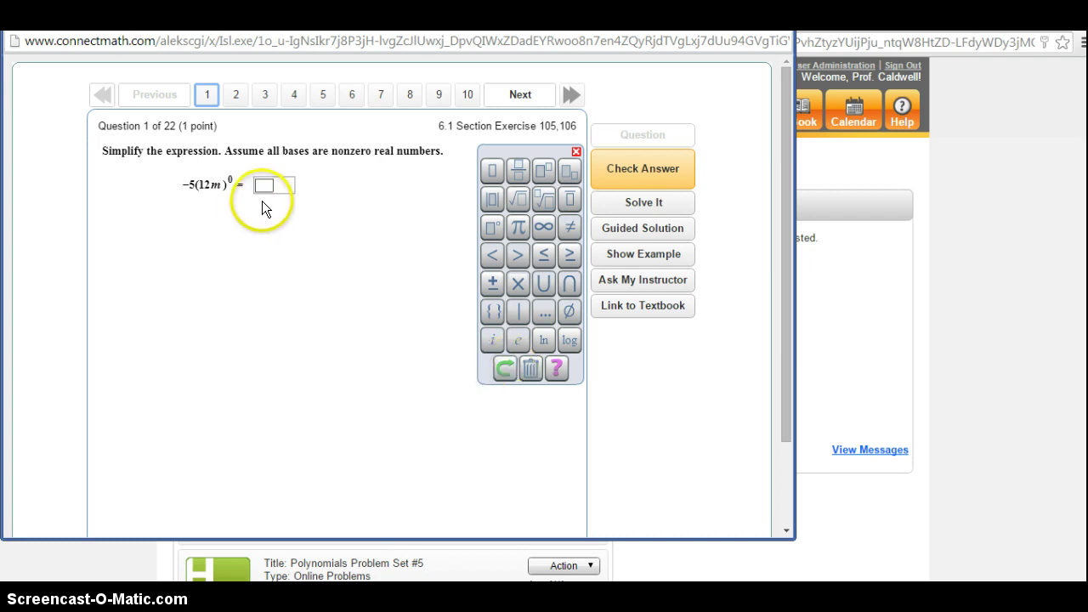
text(7777)
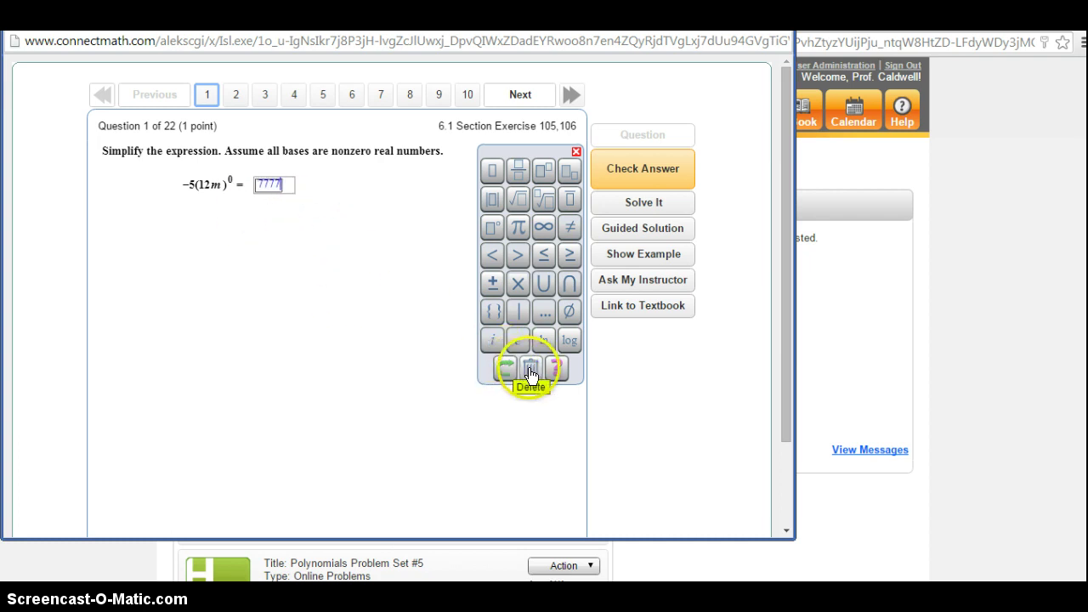
click(530, 370)
click(167, 289)
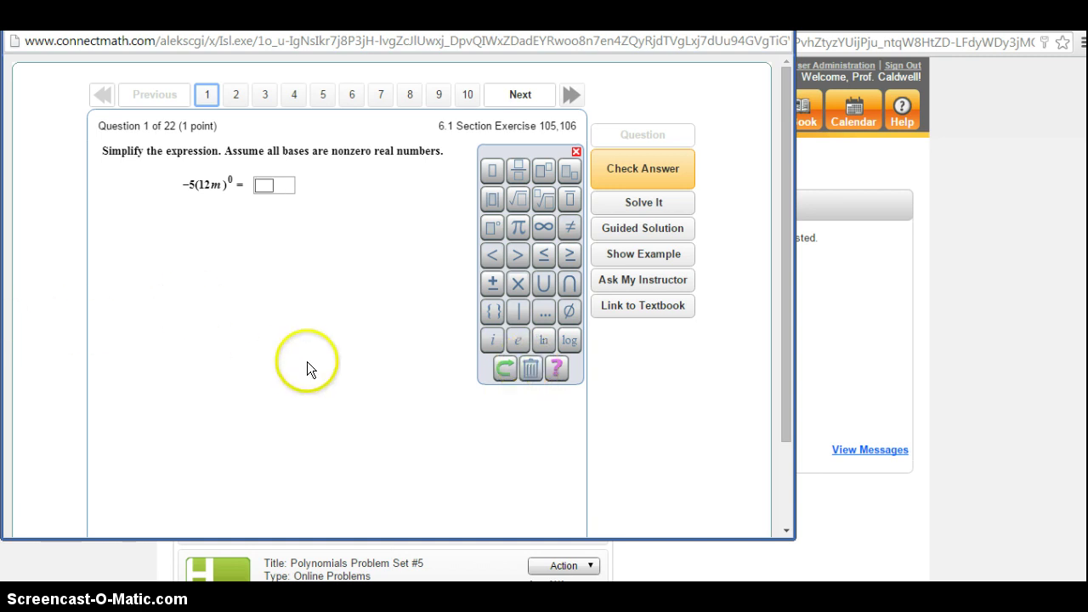
Answer question 1 with 0, check the answer and dismiss the feedback
click(268, 193)
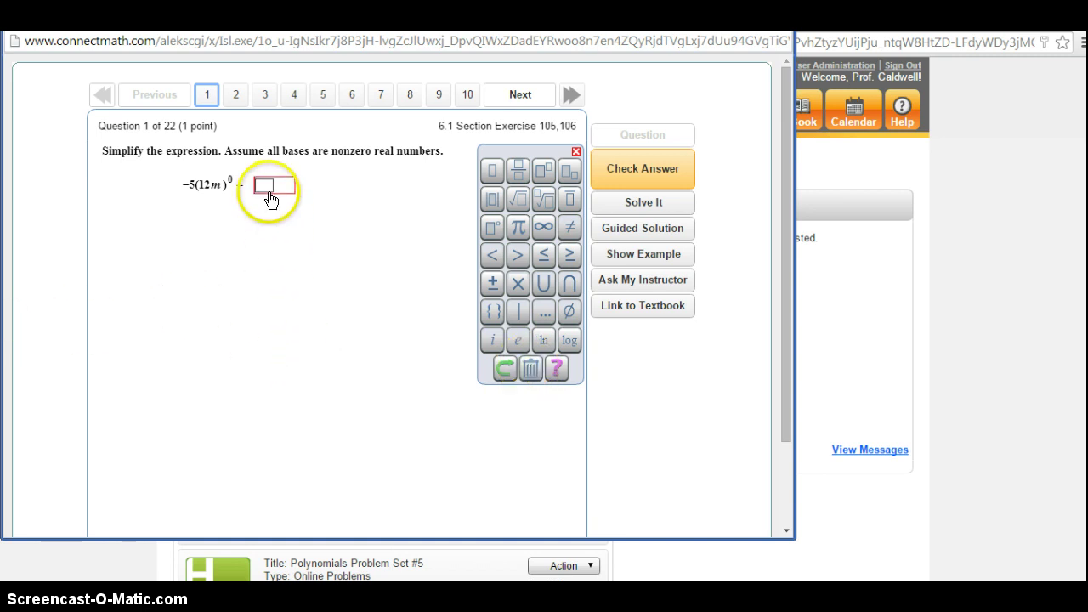
text(0)
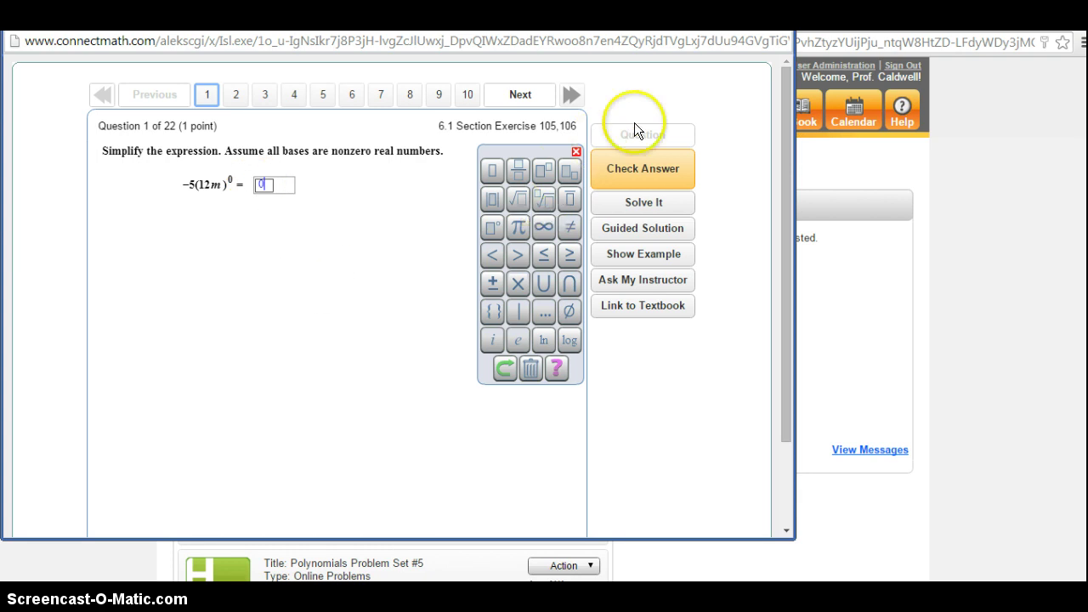
click(639, 166)
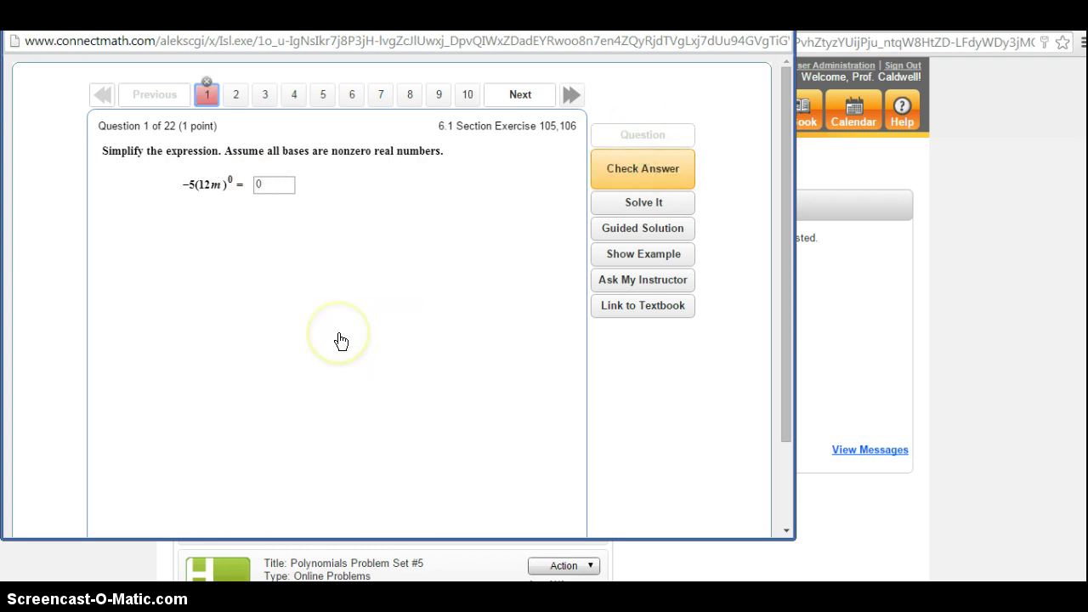
click(335, 362)
View the worked solution to question 1 and request another version of the question
click(617, 212)
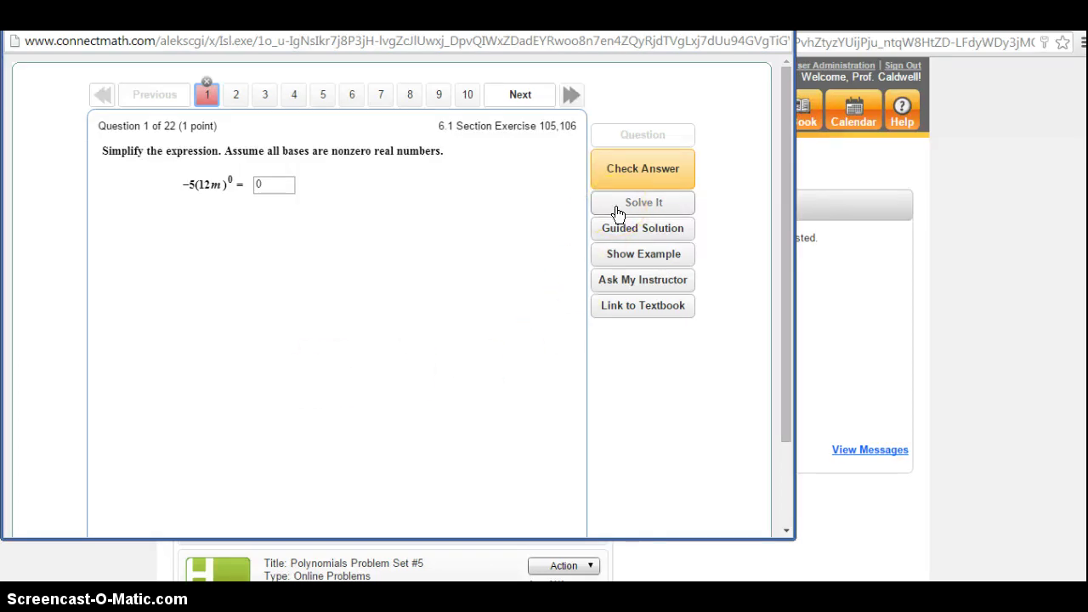
click(417, 361)
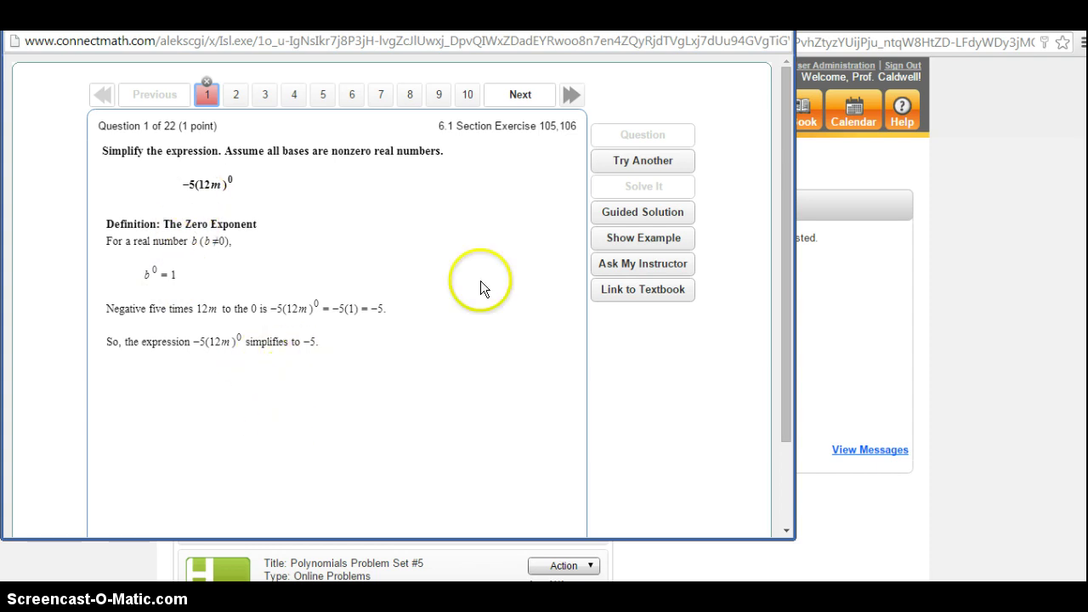
click(650, 161)
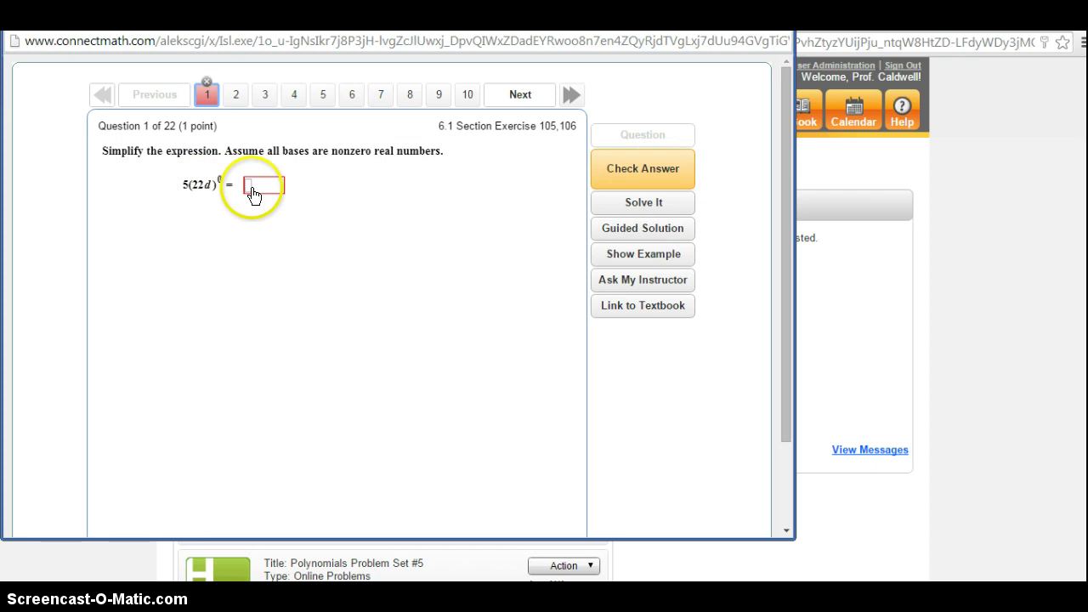
Work through the guided solution for 5(22d)^0, entering 1 and 5 in Step 2 and checking them
click(252, 186)
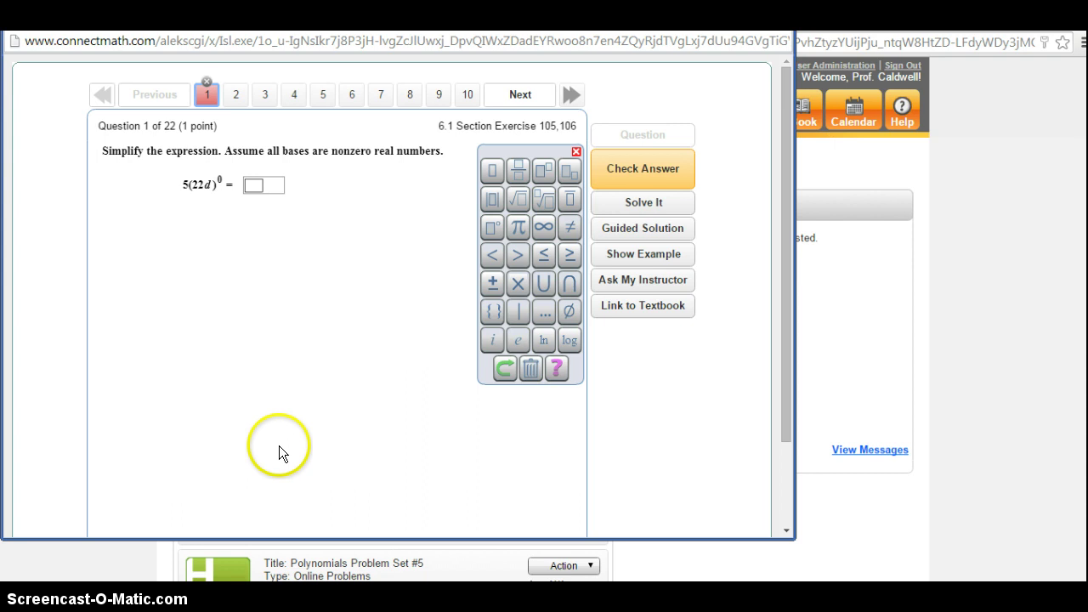
click(642, 229)
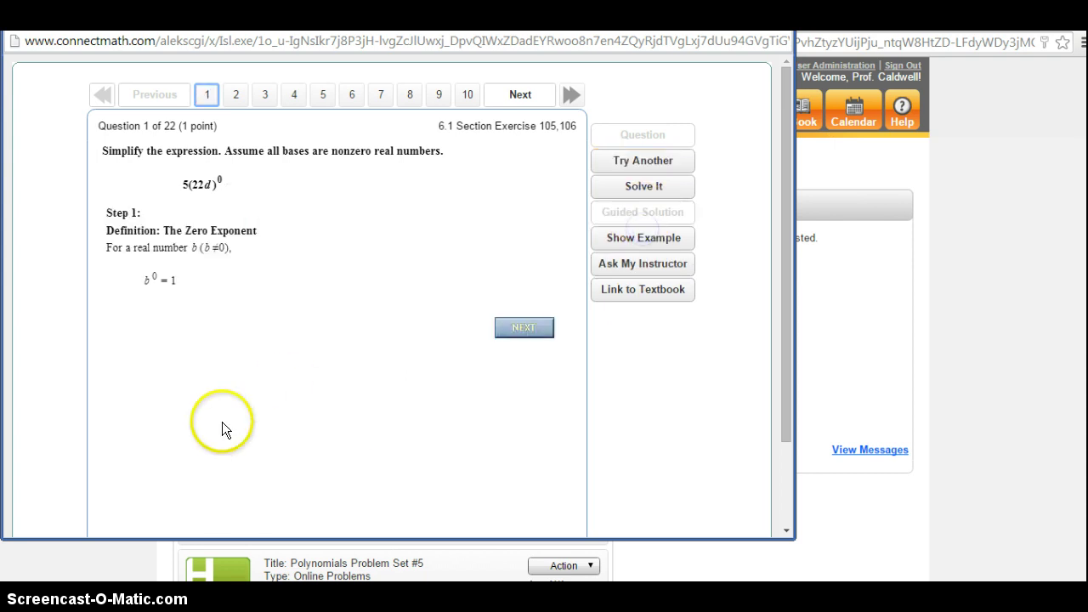
click(520, 326)
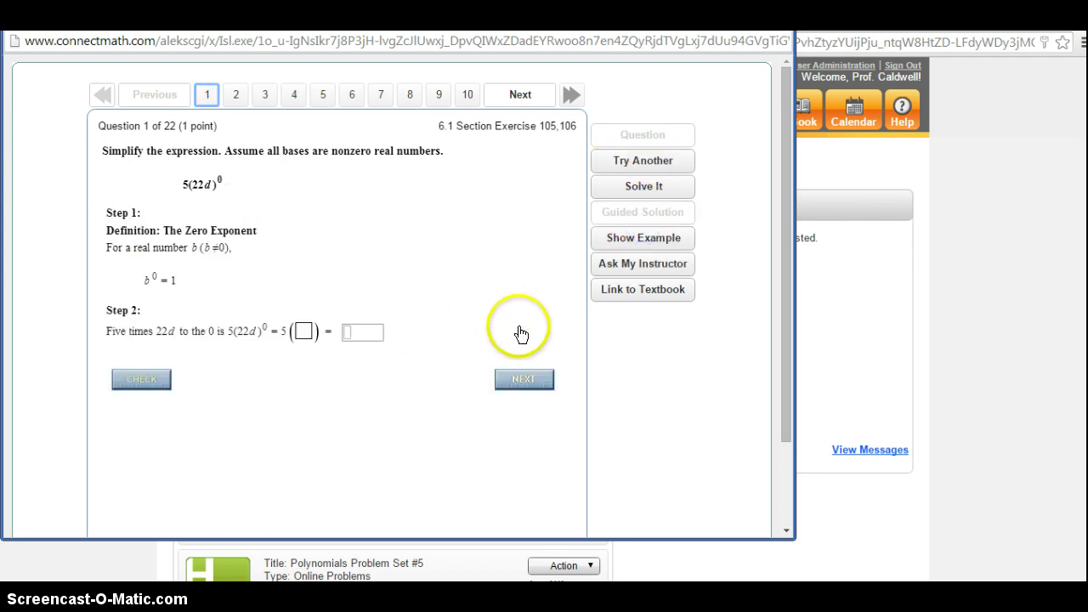
click(303, 332)
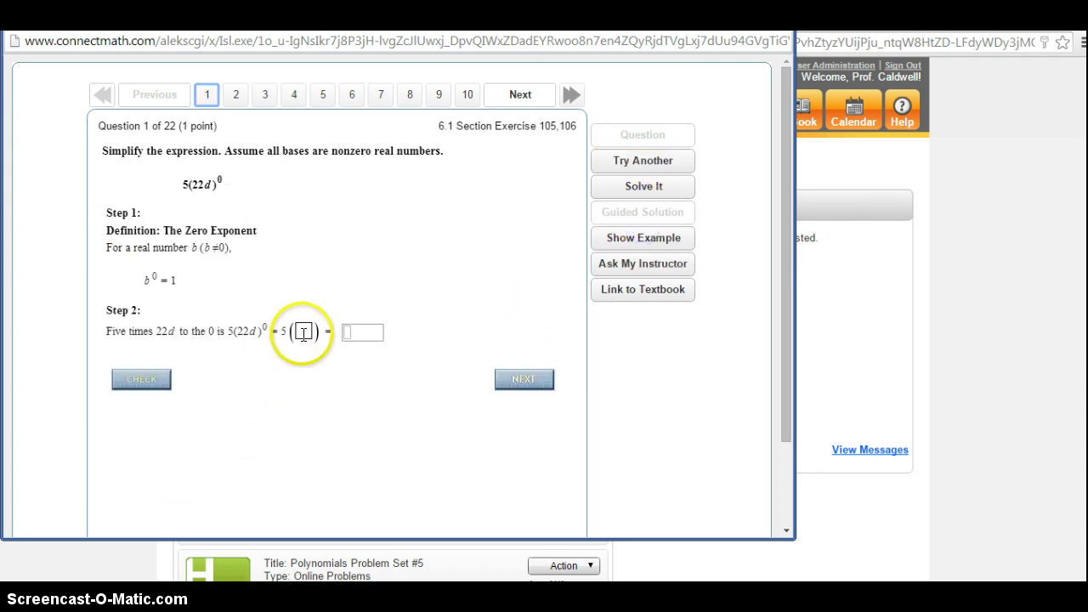
text(1)
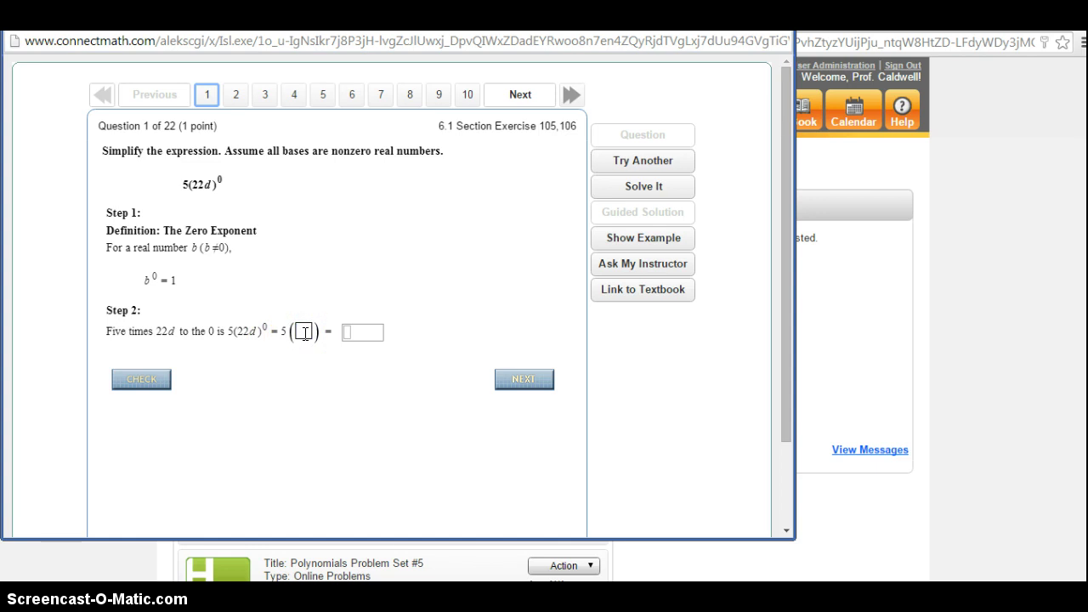
click(349, 333)
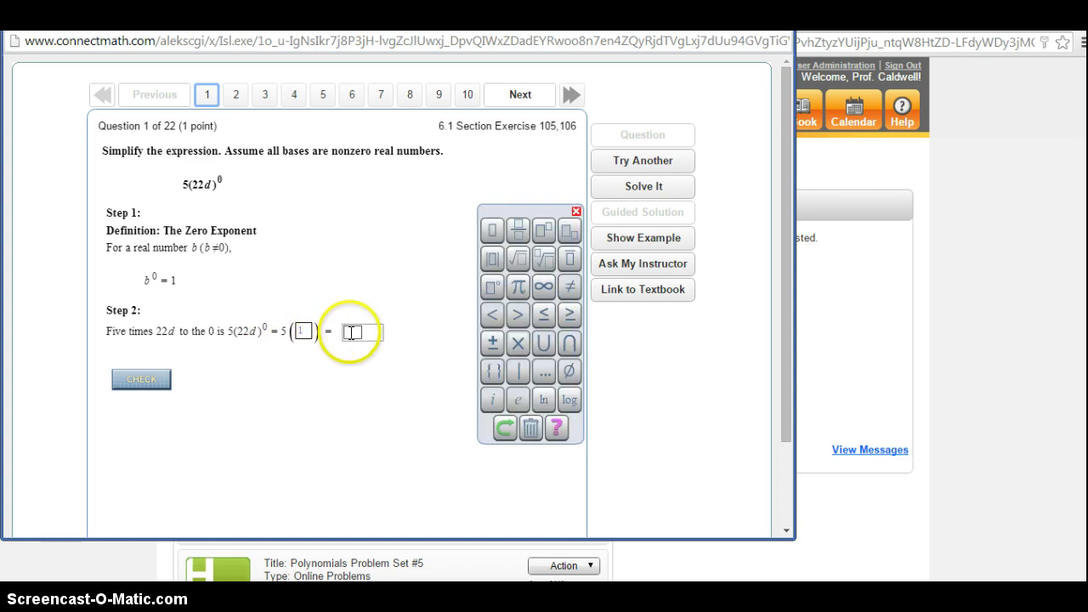
text(5)
click(151, 383)
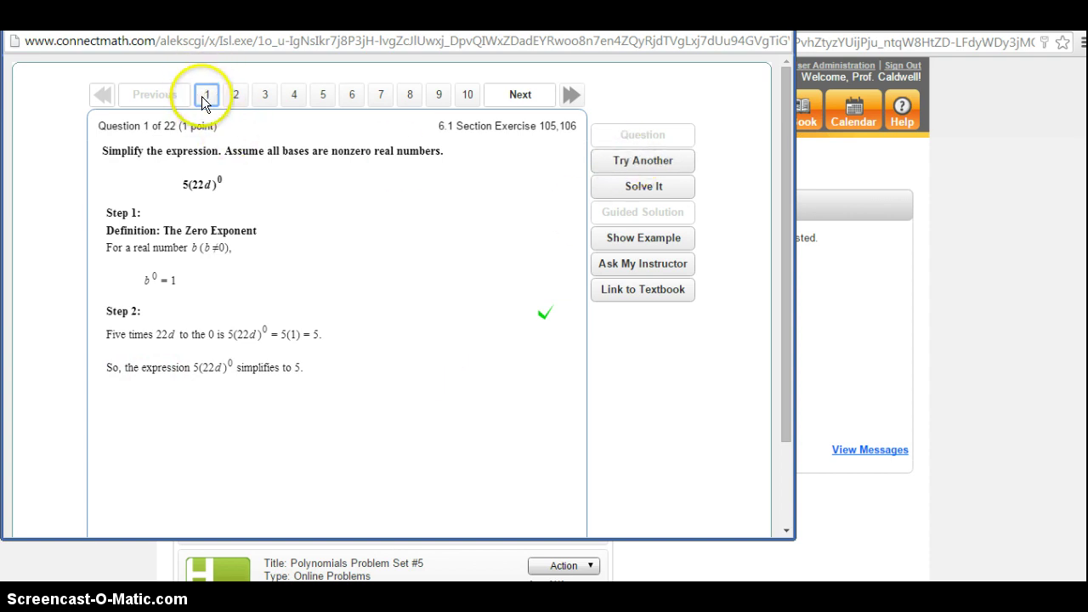
Request another version of question 1, answer it with 6 and check the answer
click(651, 162)
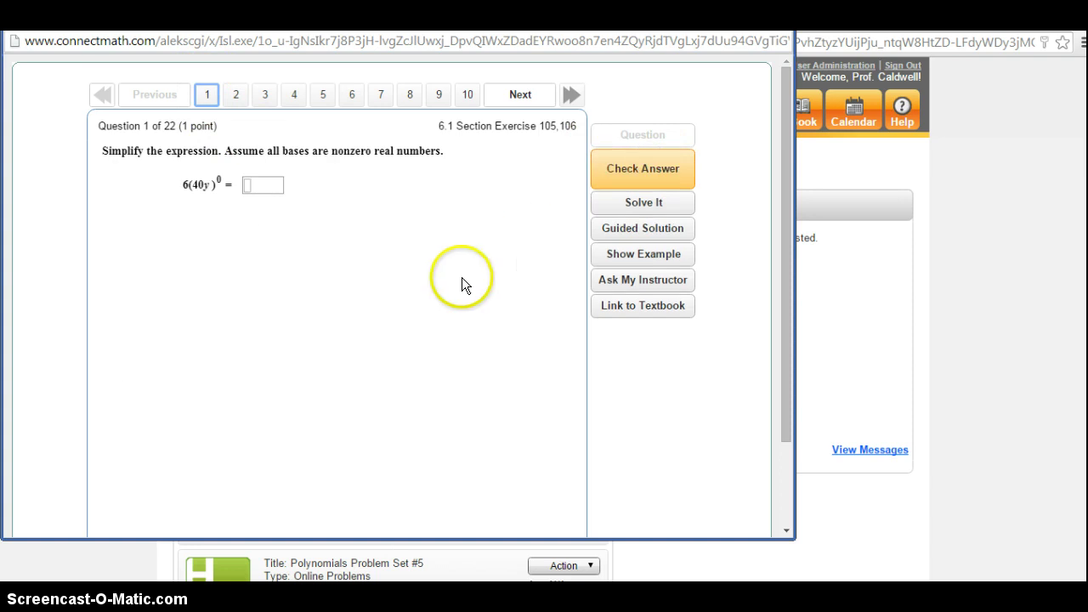
click(250, 189)
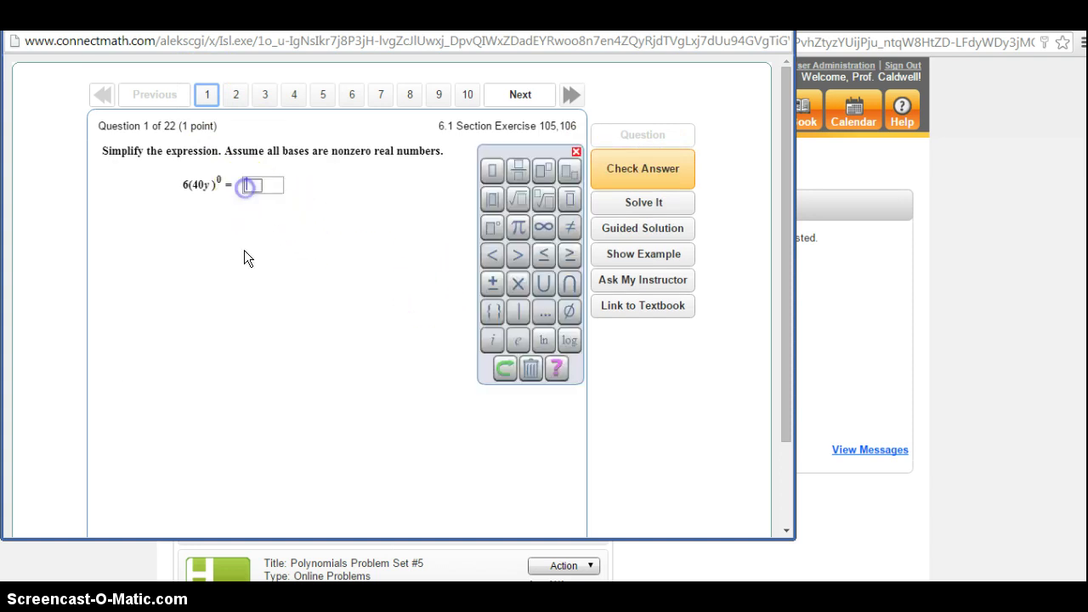
text(6)
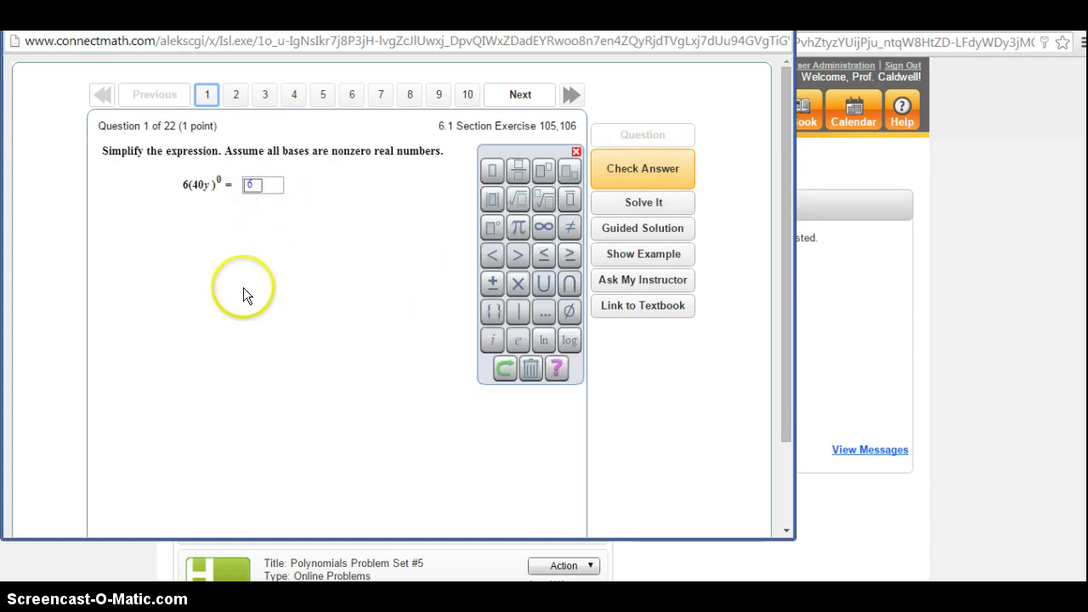
click(639, 185)
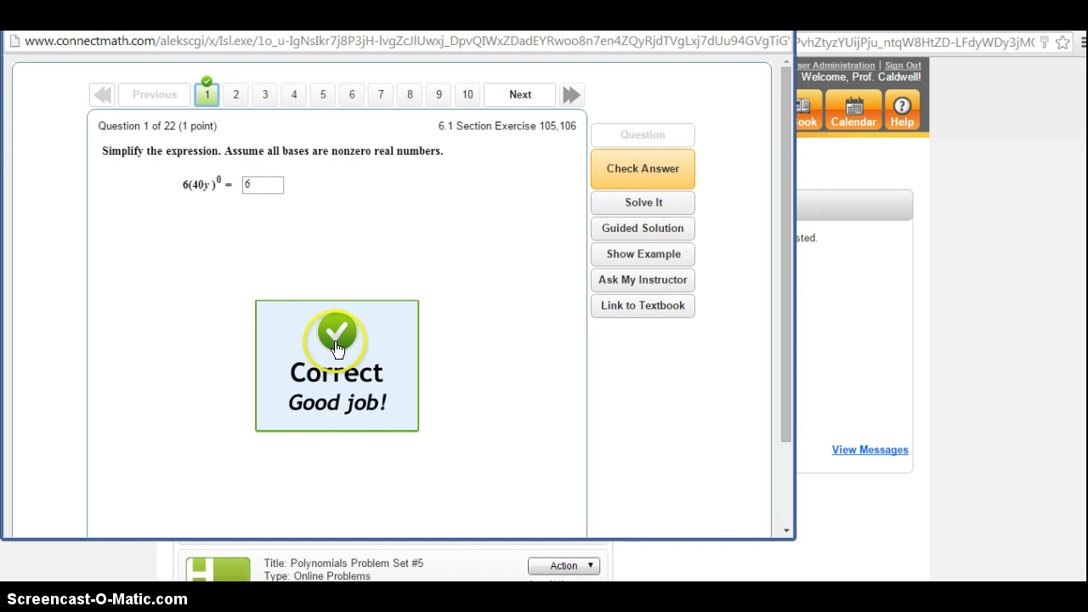
Go to question 2, open its worked example and place the example window beside the question for reading
click(237, 96)
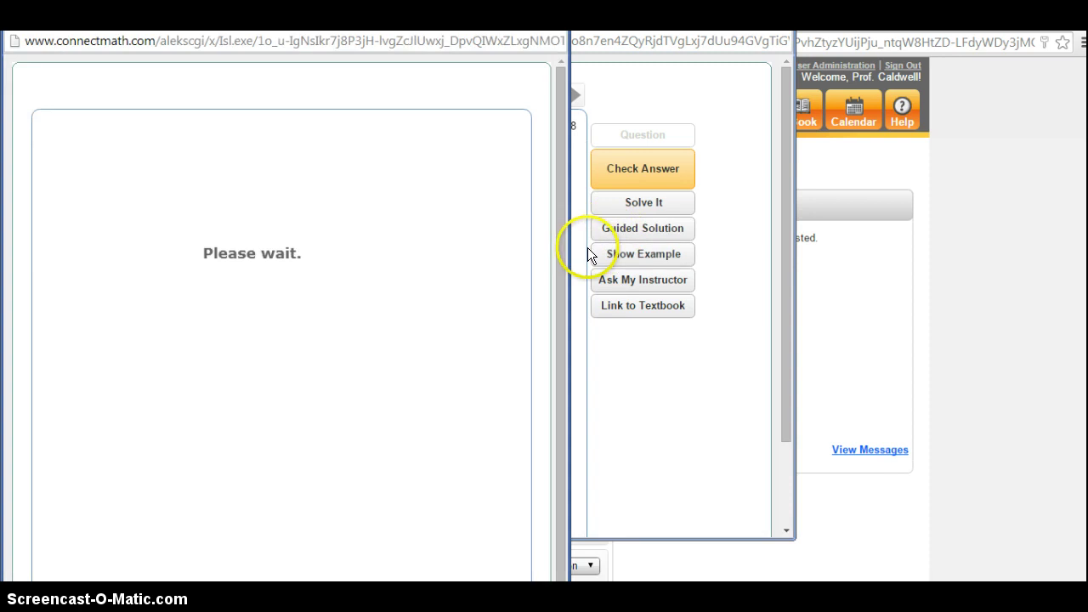
drag(272, 17, 798, 1)
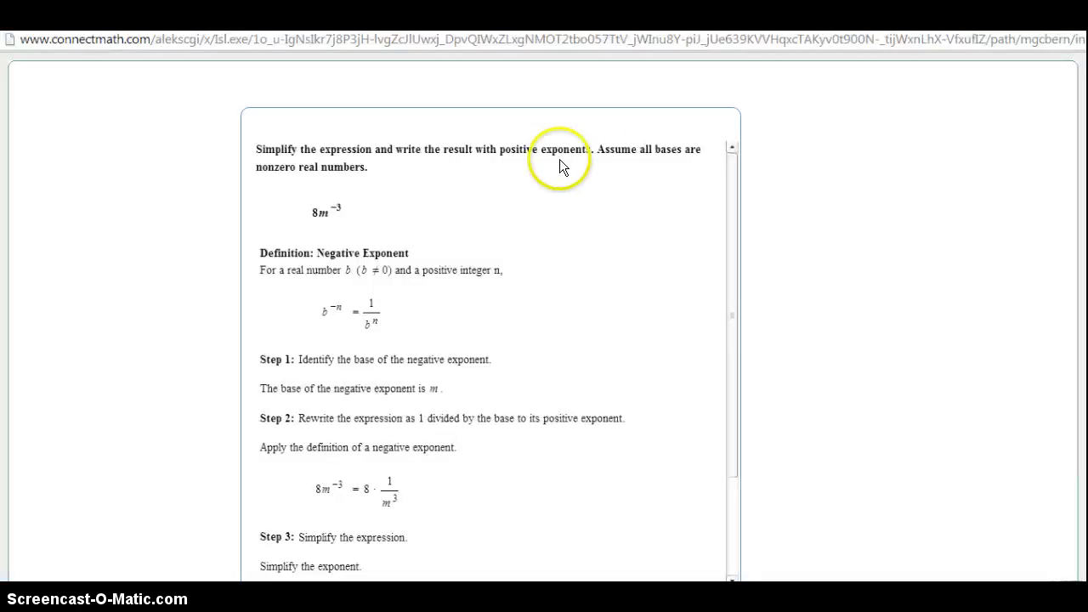
click(1052, 11)
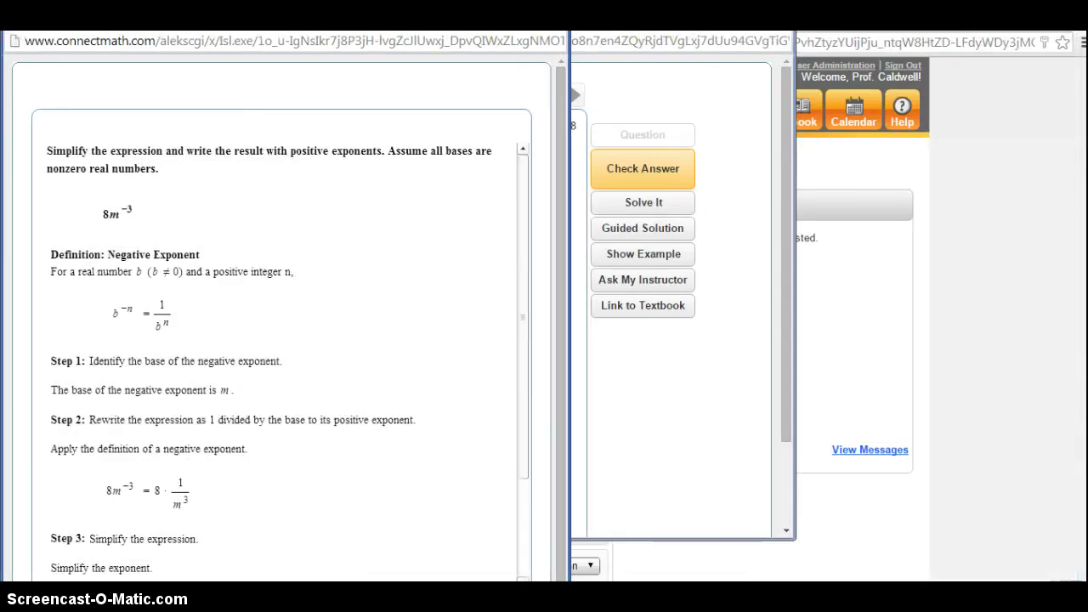
drag(509, 12, 968, 13)
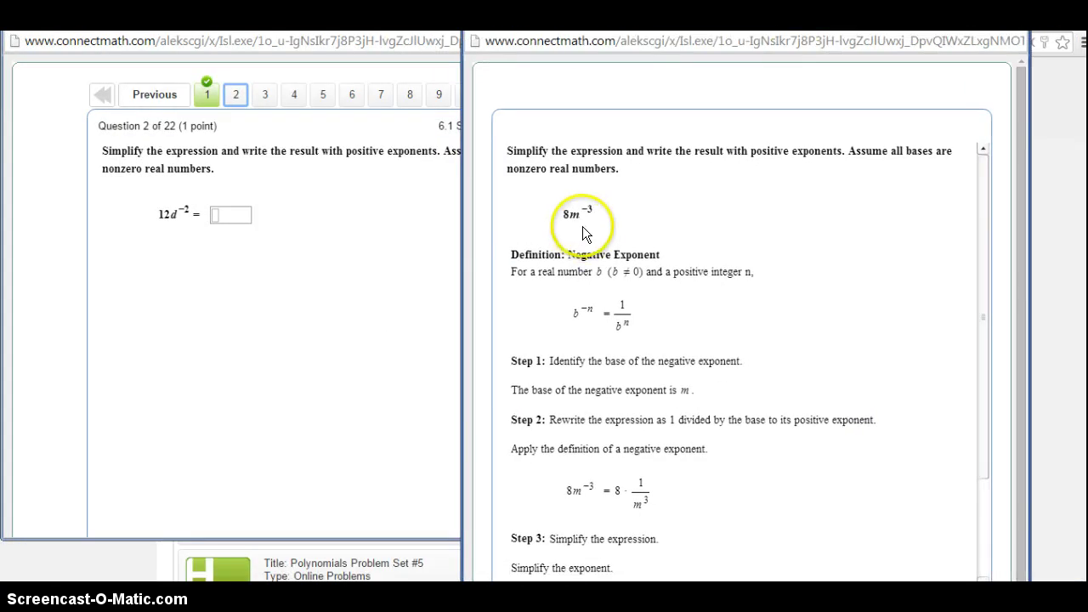
scroll(765, 331, down, 3)
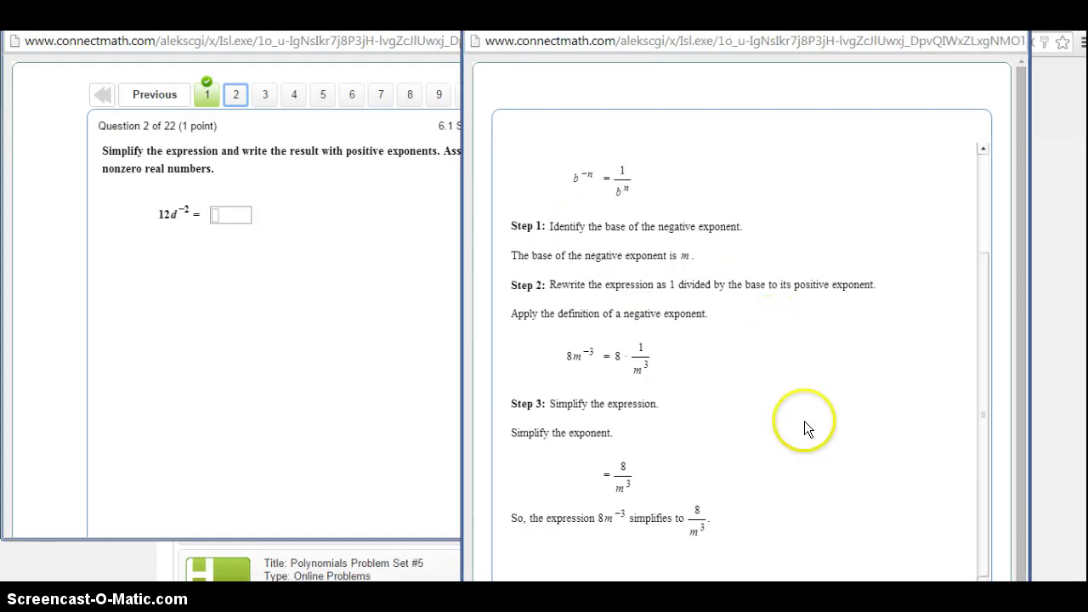
scroll(804, 421, up, 3)
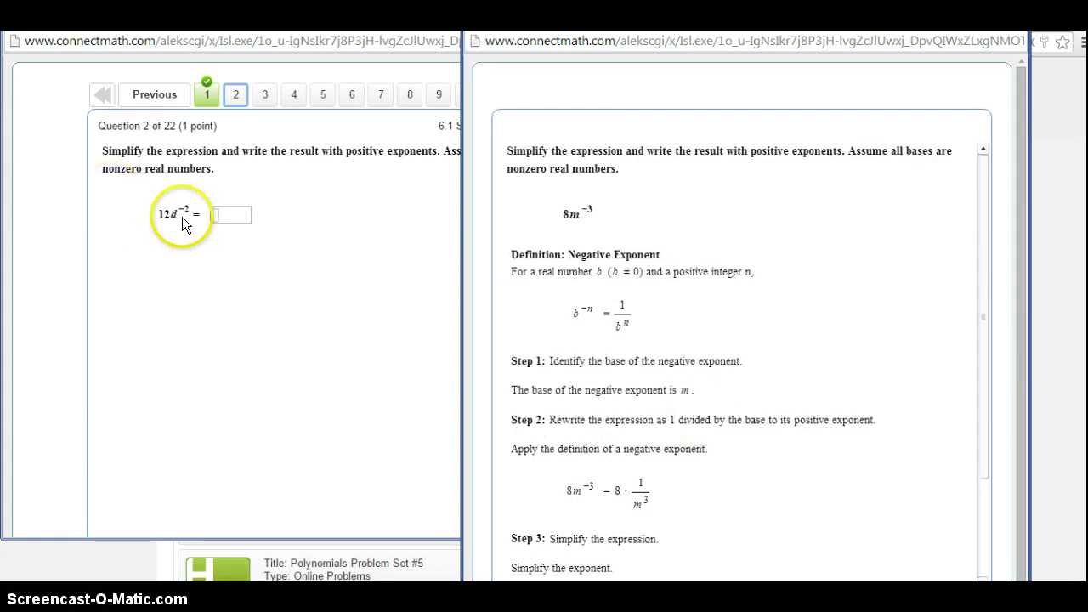
click(218, 218)
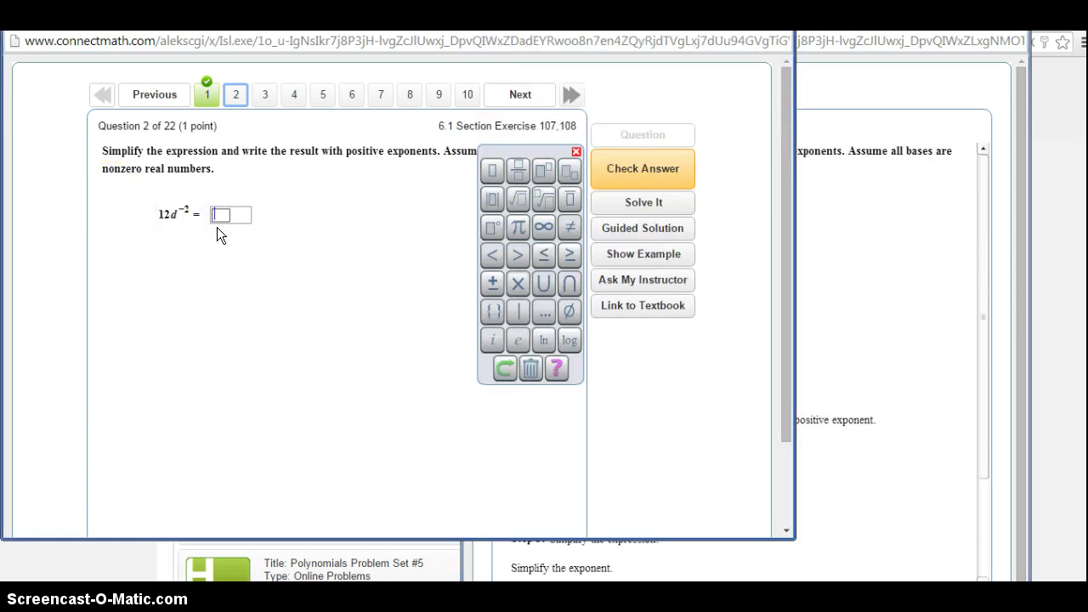
click(808, 151)
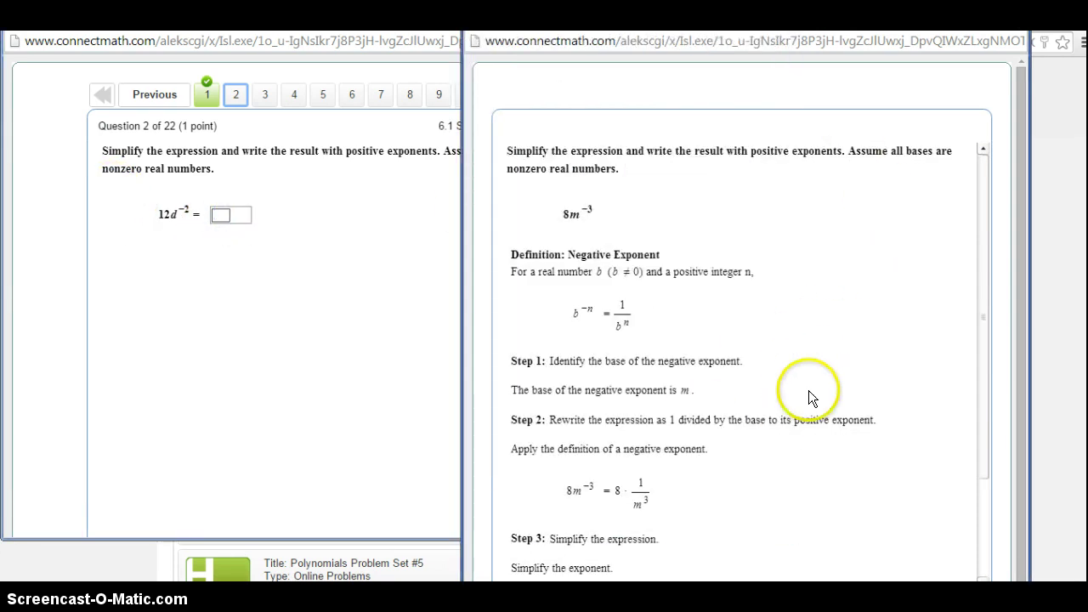
Start the answer to question 2 with a fraction and enter 12 as its numerator
click(222, 217)
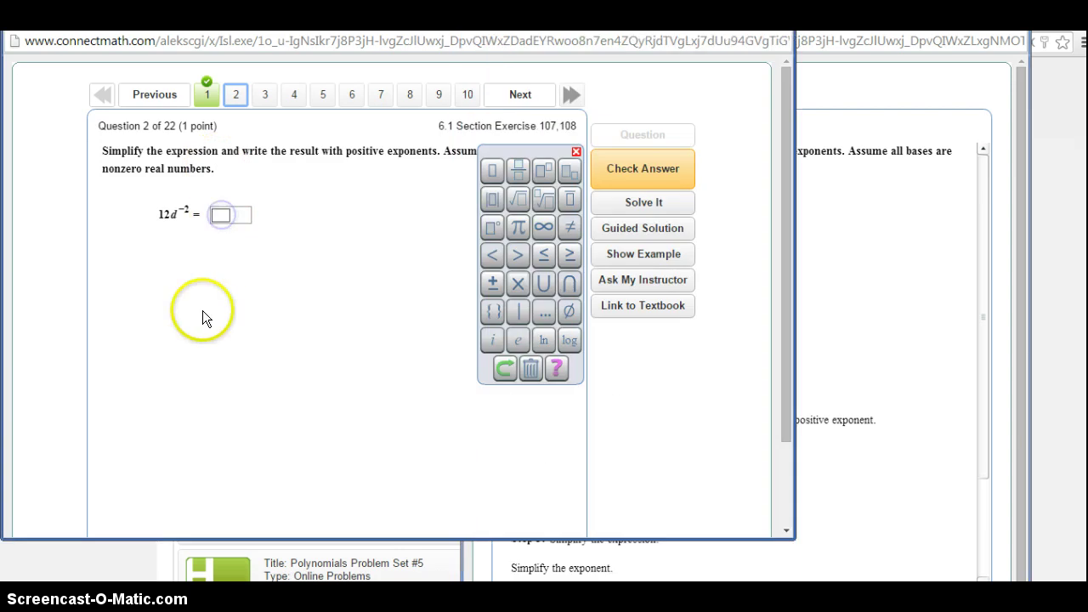
click(519, 172)
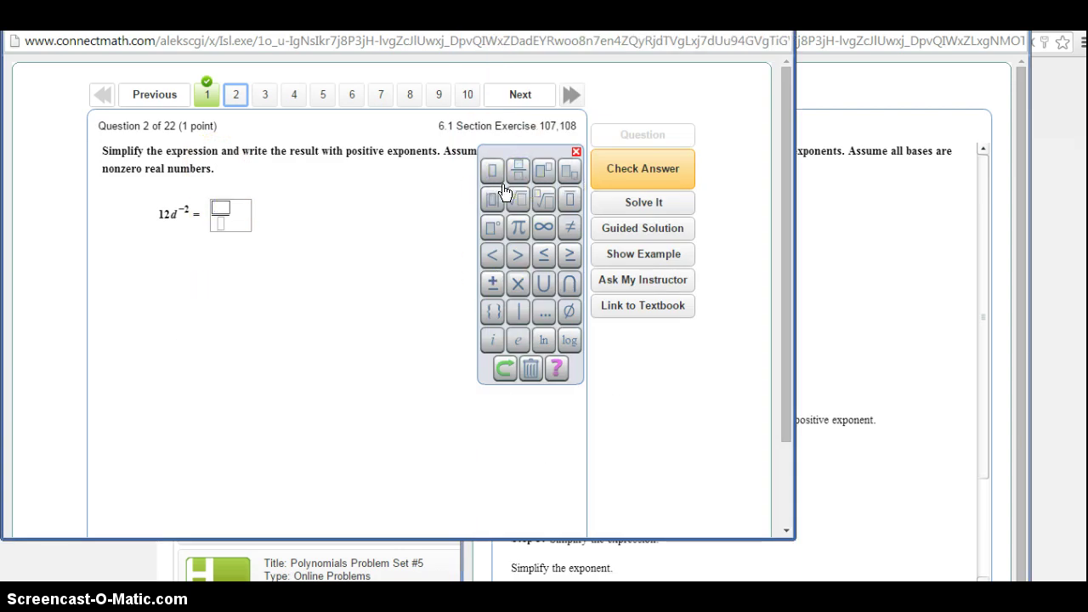
text(12)
click(221, 223)
click(220, 229)
click(429, 331)
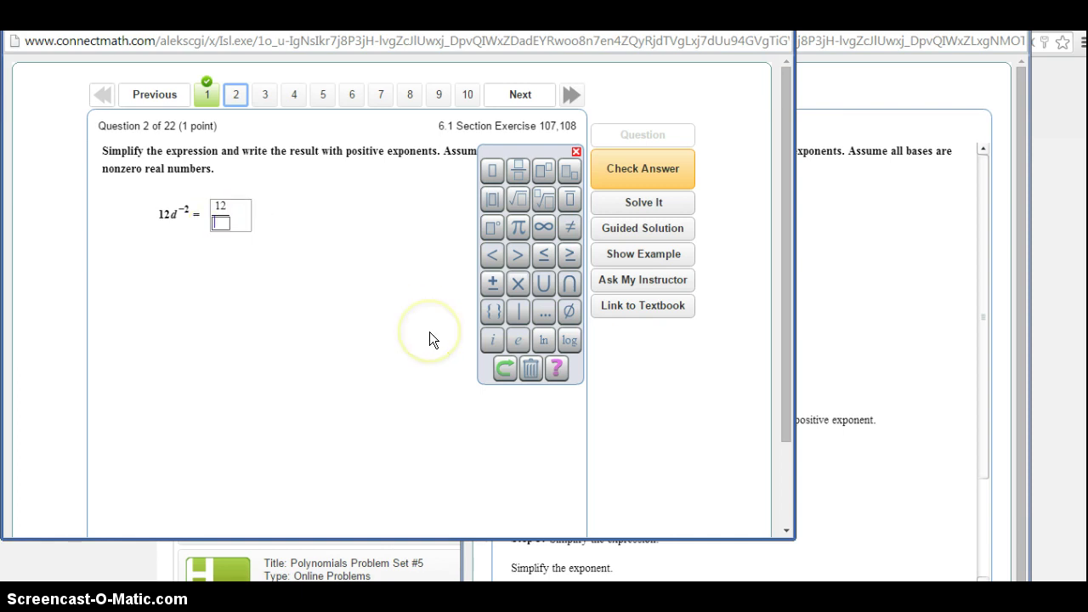
Enter d with exponent 2 as the fraction's denominator and check the answer
click(223, 226)
click(217, 230)
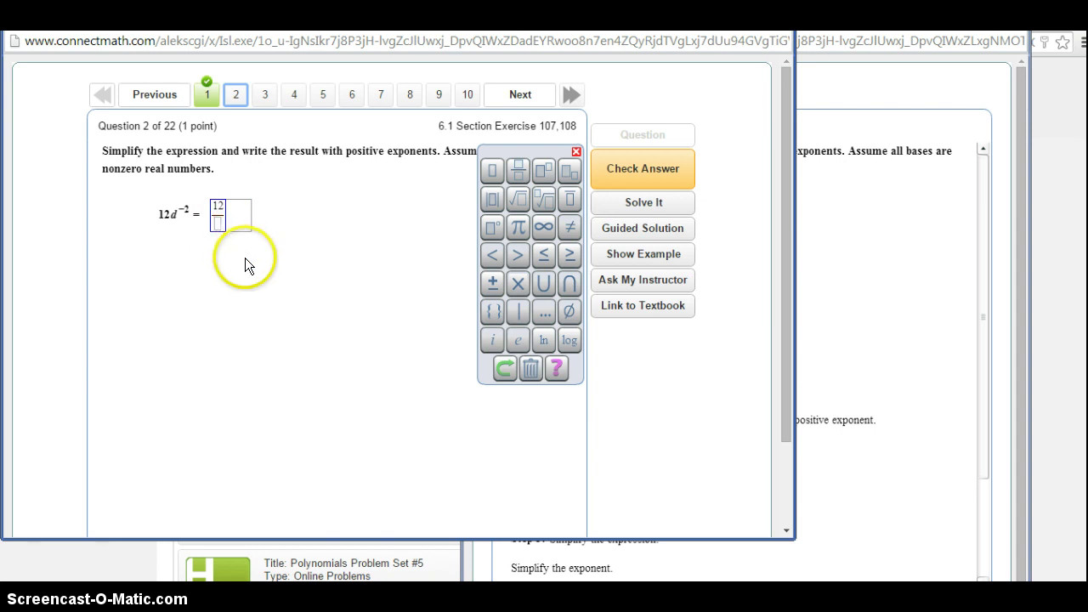
click(219, 224)
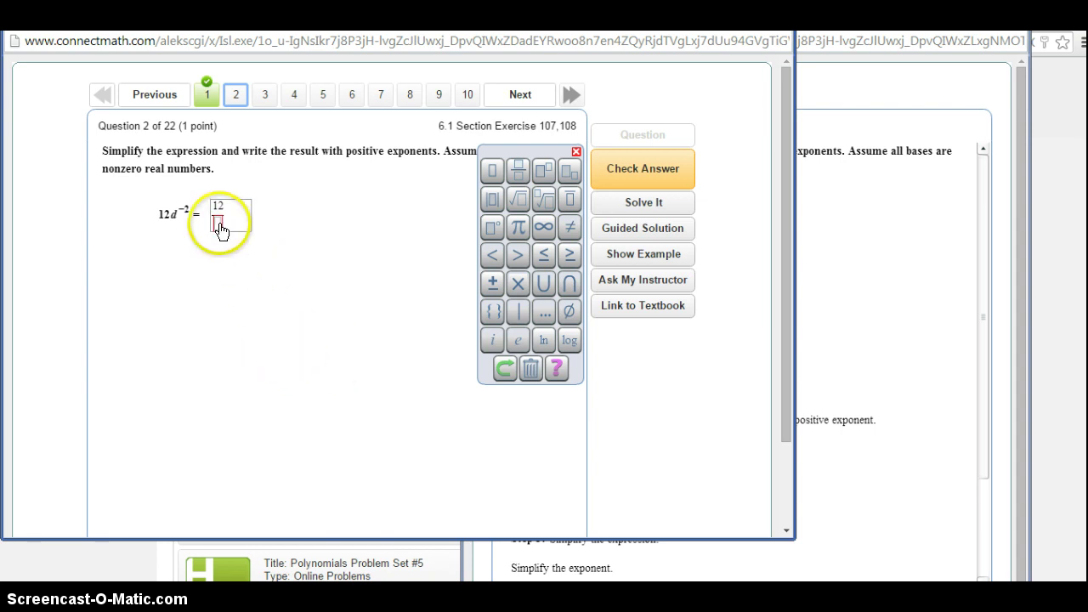
text(d)
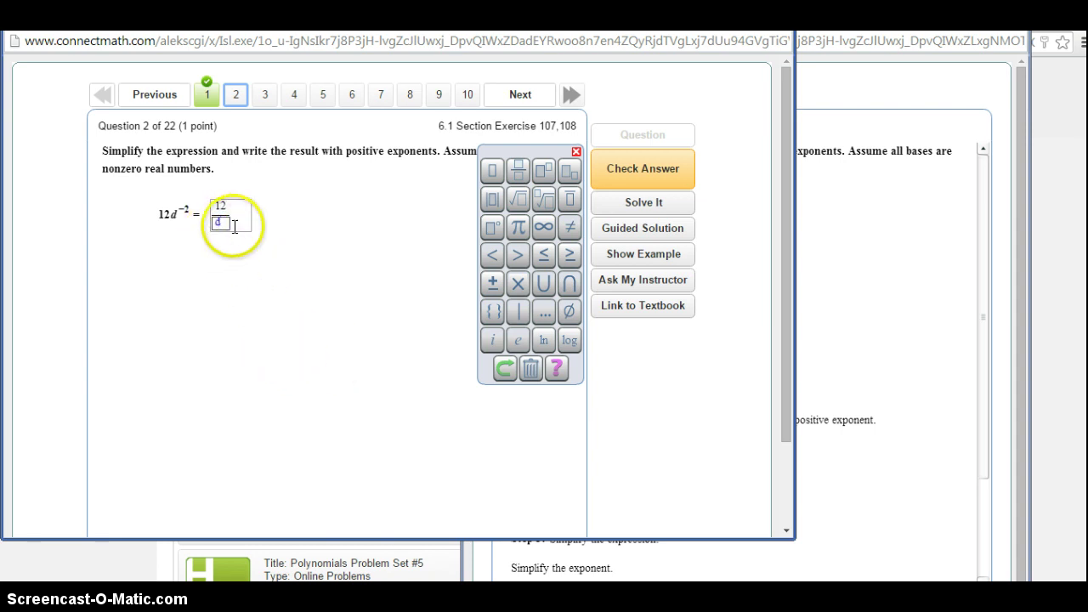
click(546, 174)
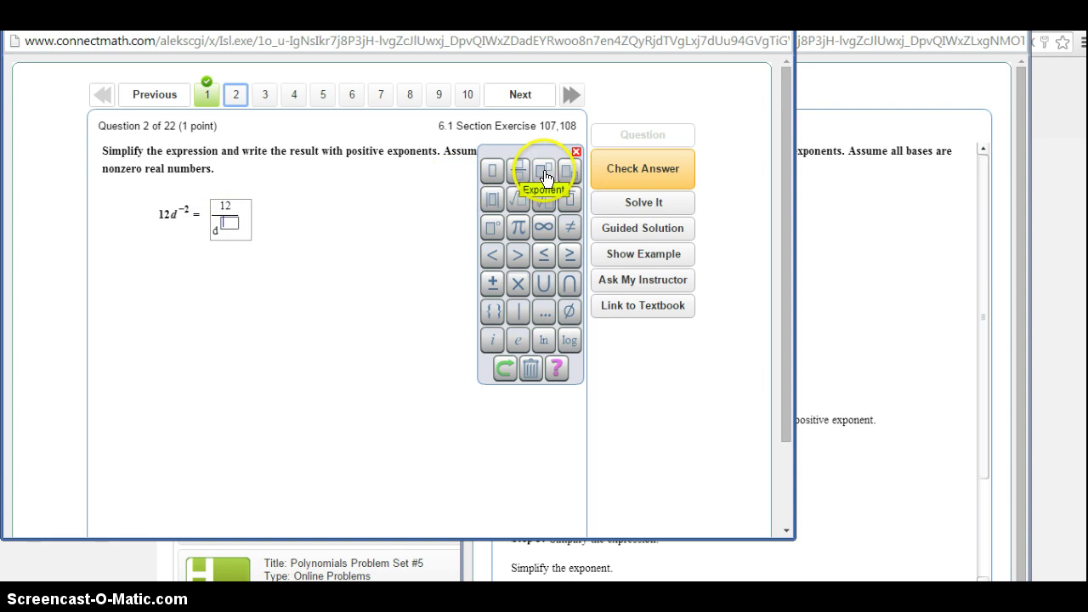
text(2)
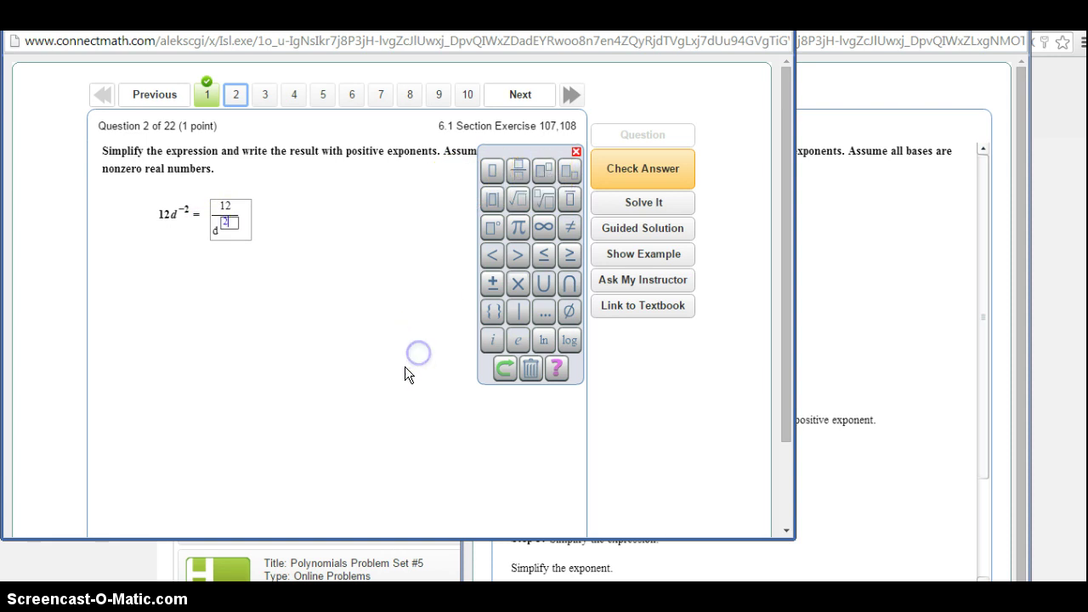
click(602, 178)
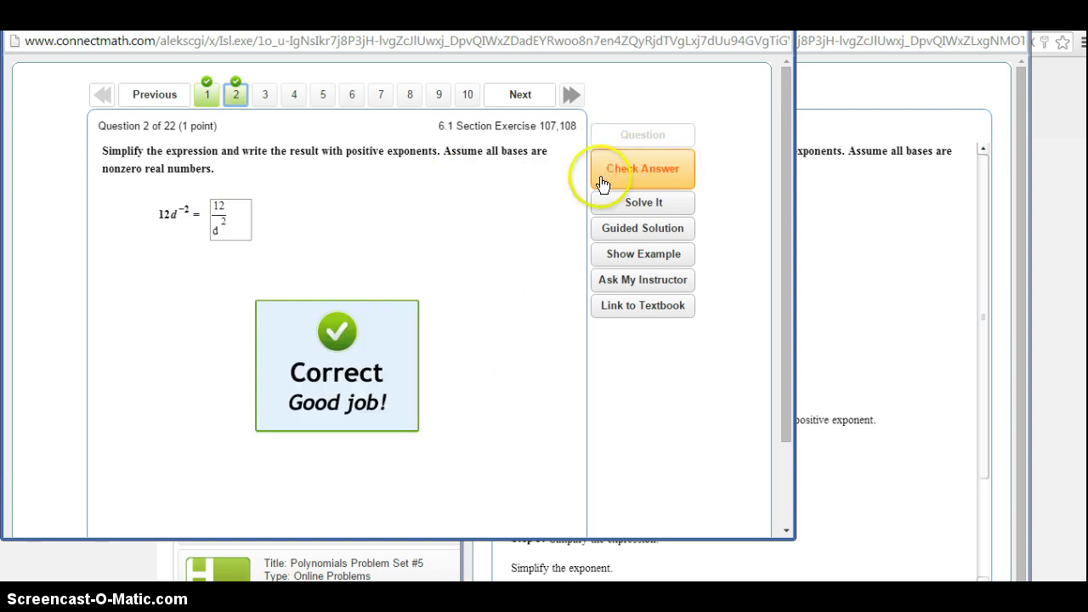
View the Ask My Instructor message form for question 2 and cancel it without sending
click(626, 286)
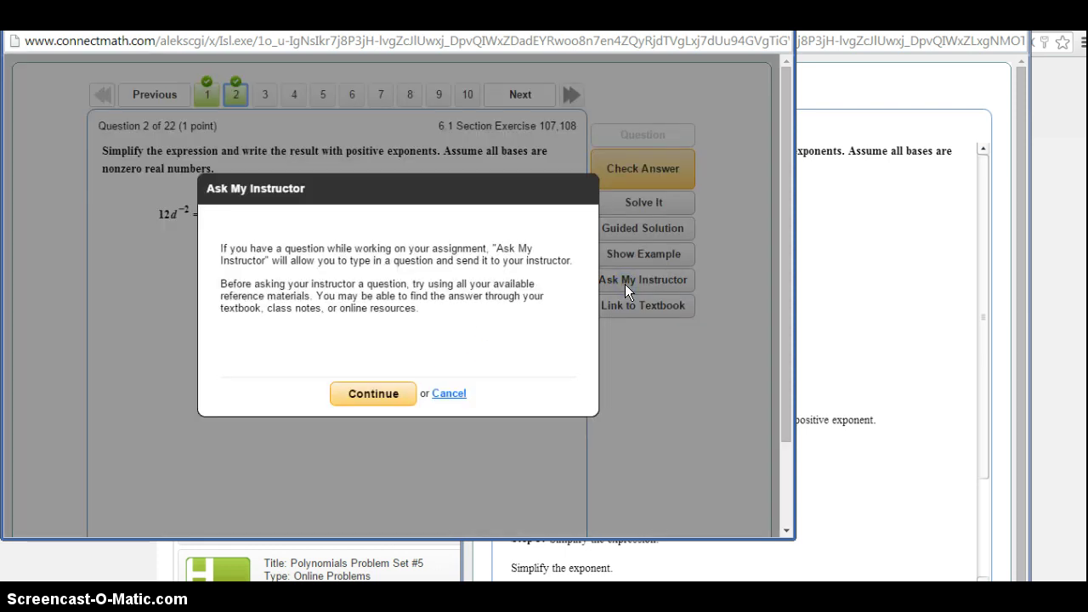
click(385, 396)
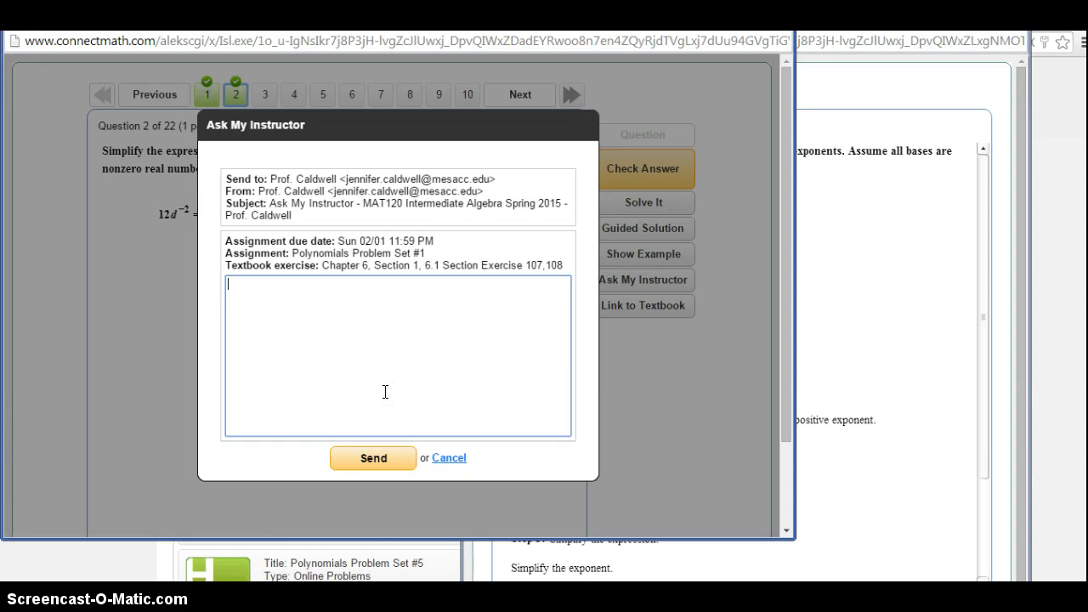
click(385, 391)
click(286, 310)
click(294, 323)
click(448, 458)
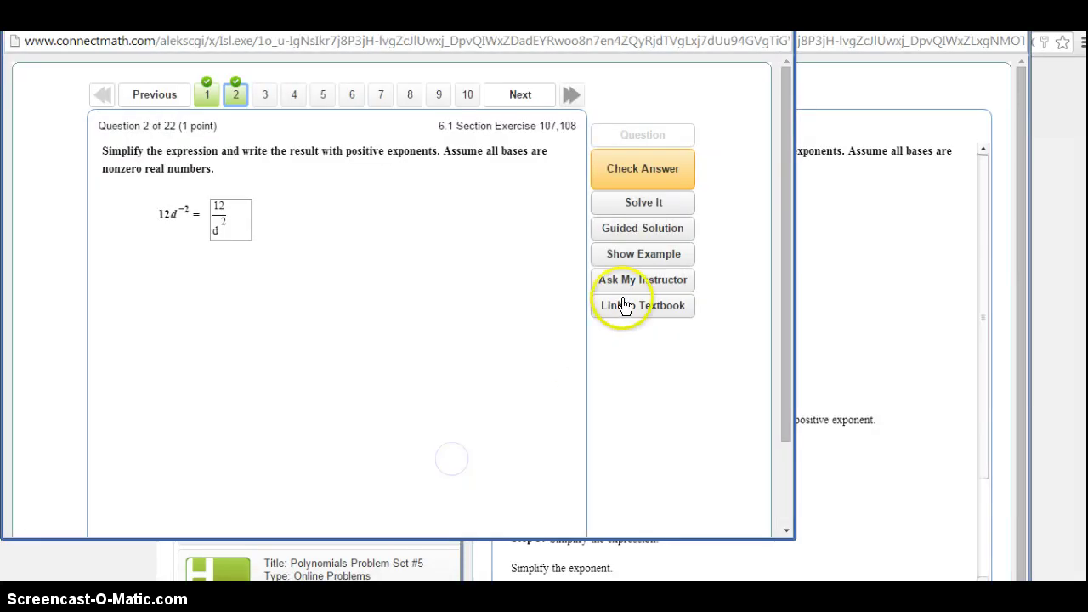
Open the textbook section linked to question 2, read through the start of Section 6.1 and close the eBook
click(623, 306)
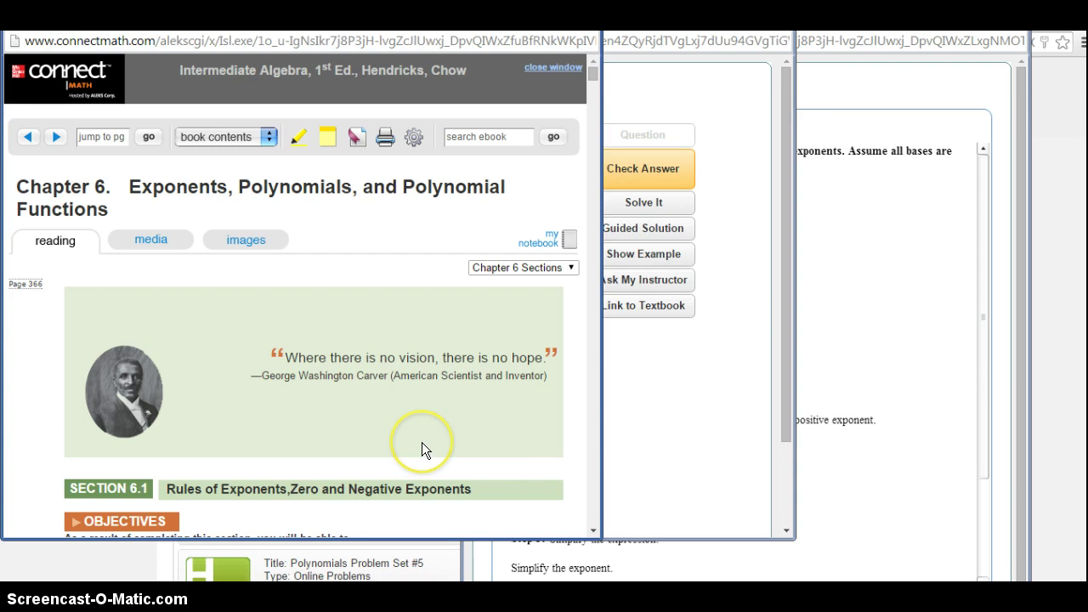
scroll(423, 451, down, 2)
scroll(423, 451, down, 3)
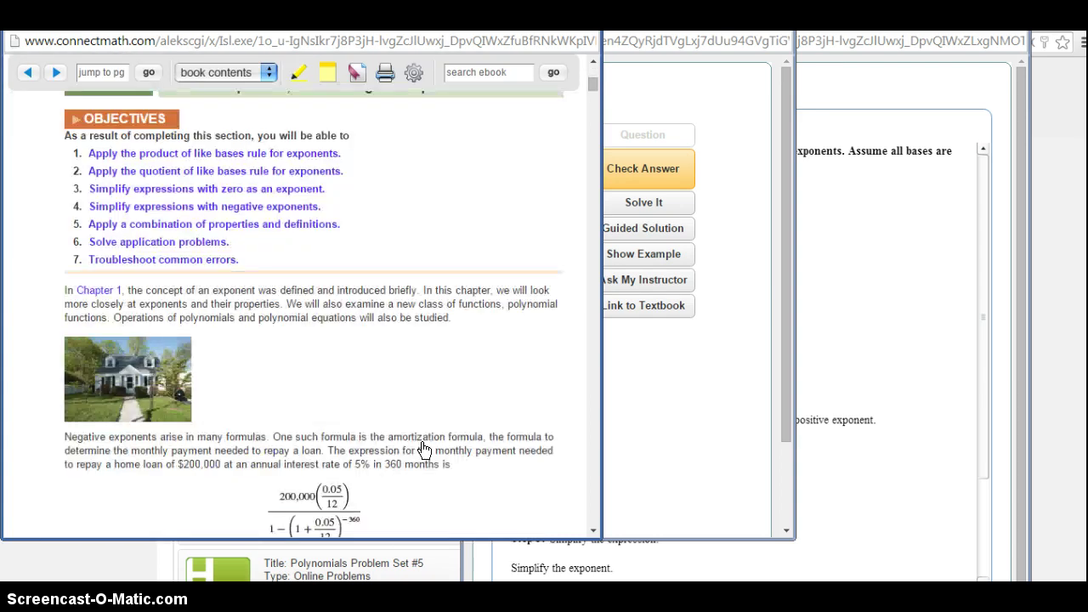
scroll(424, 450, down, 5)
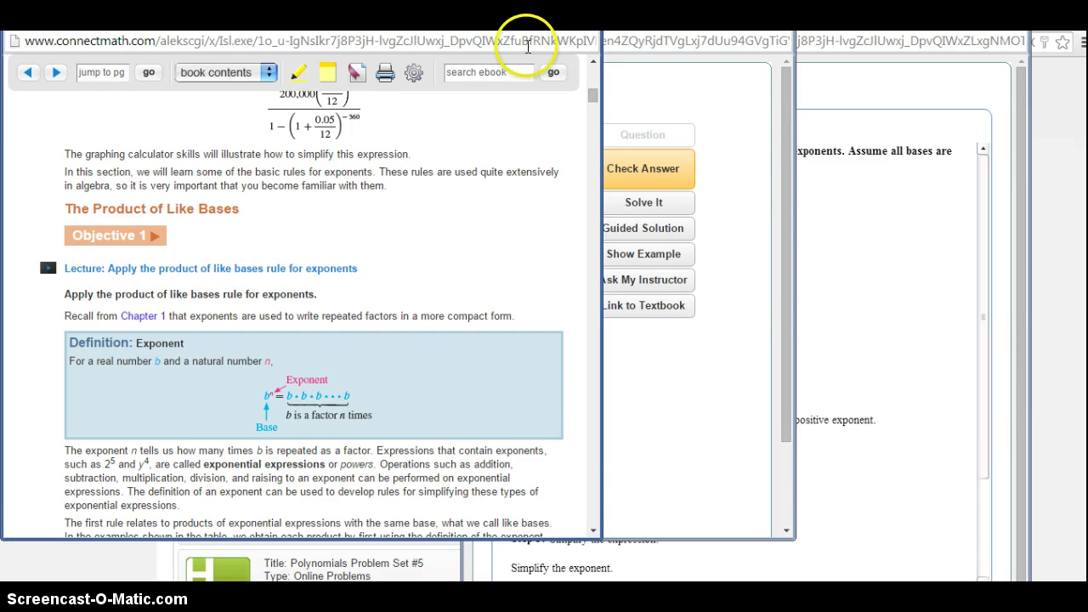
click(583, 23)
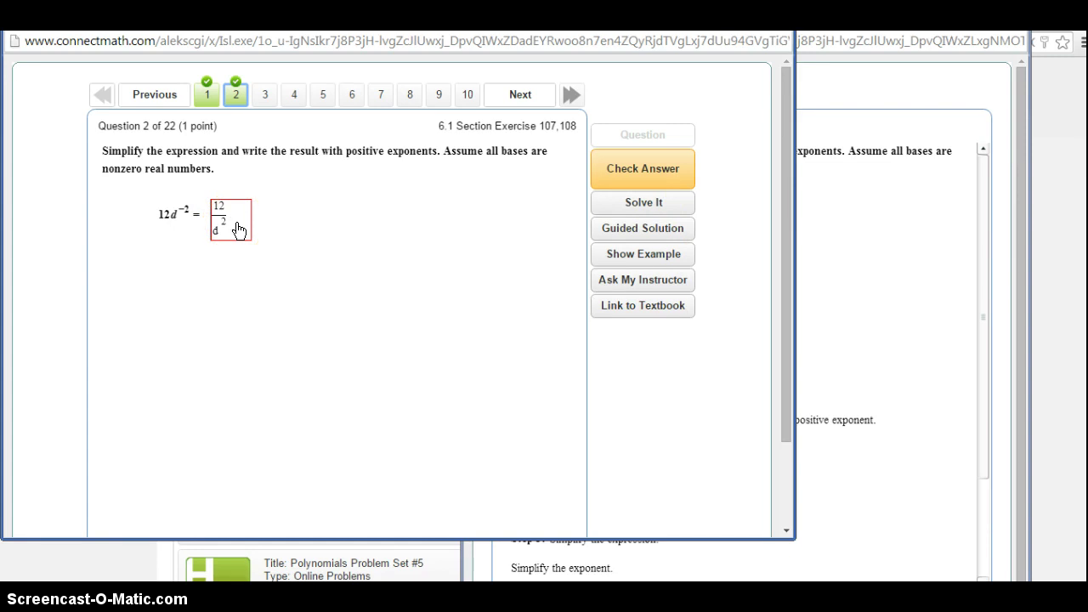
Close the assignment and example windows, and look through the assignments list down to Completed Assignments
click(694, 62)
drag(778, 137, 791, 229)
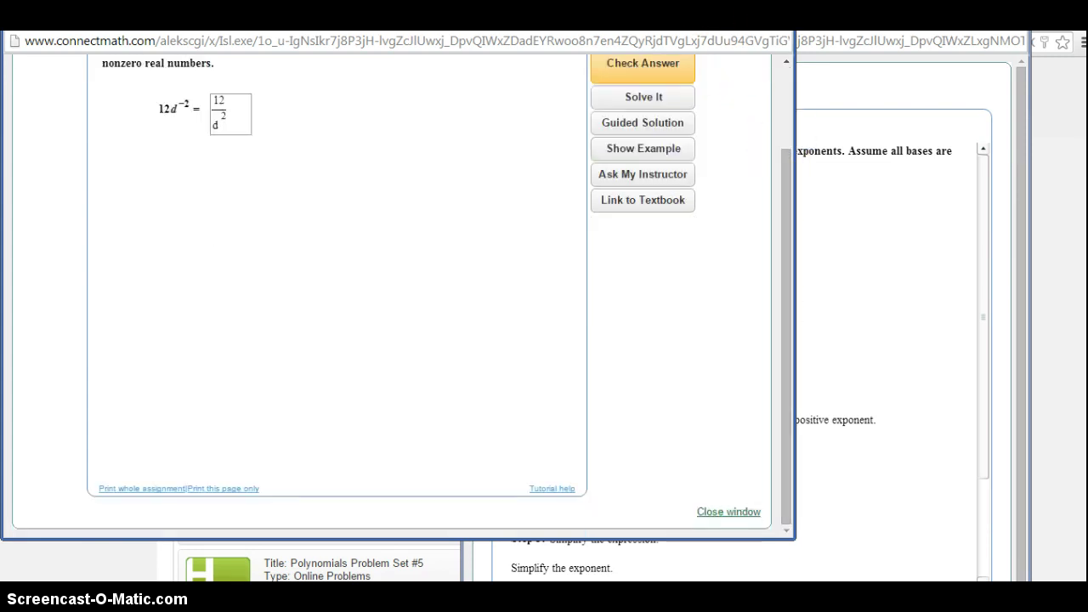
click(769, 19)
click(1002, 19)
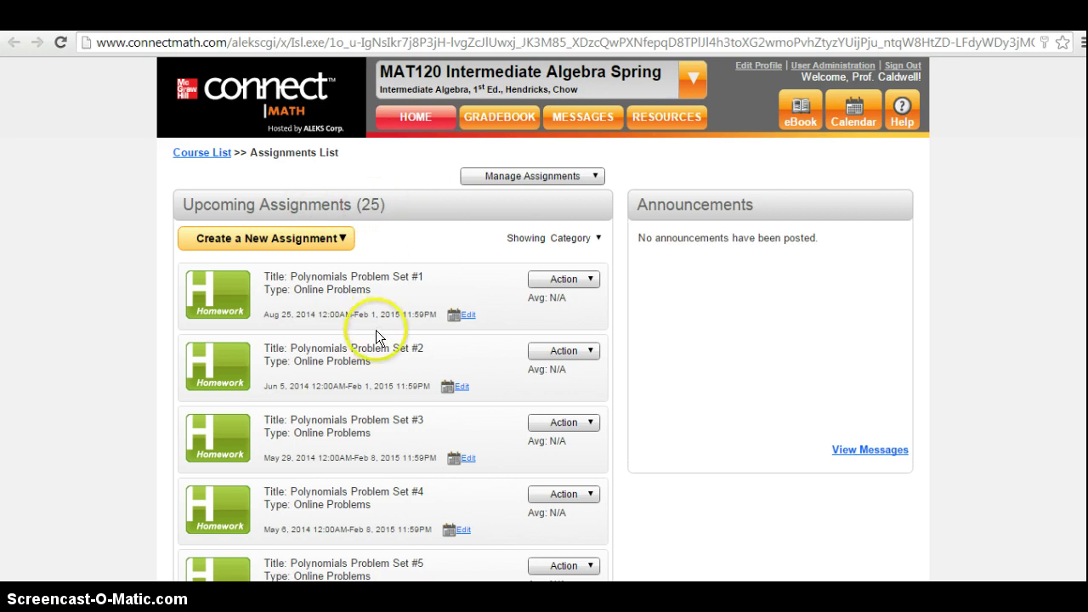
scroll(377, 337, down, 20)
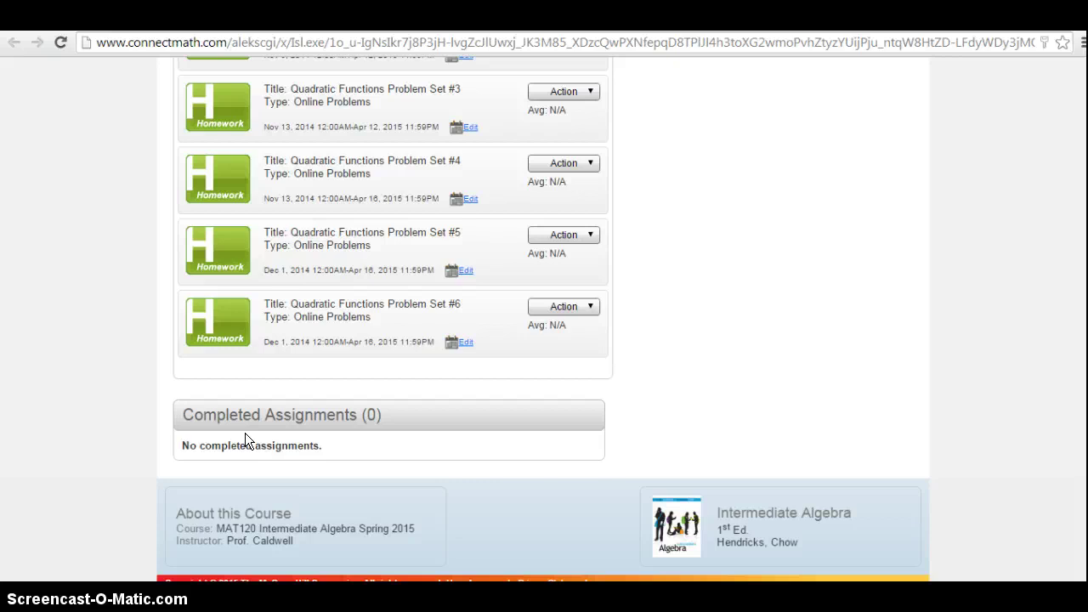
scroll(846, 316, up, 20)
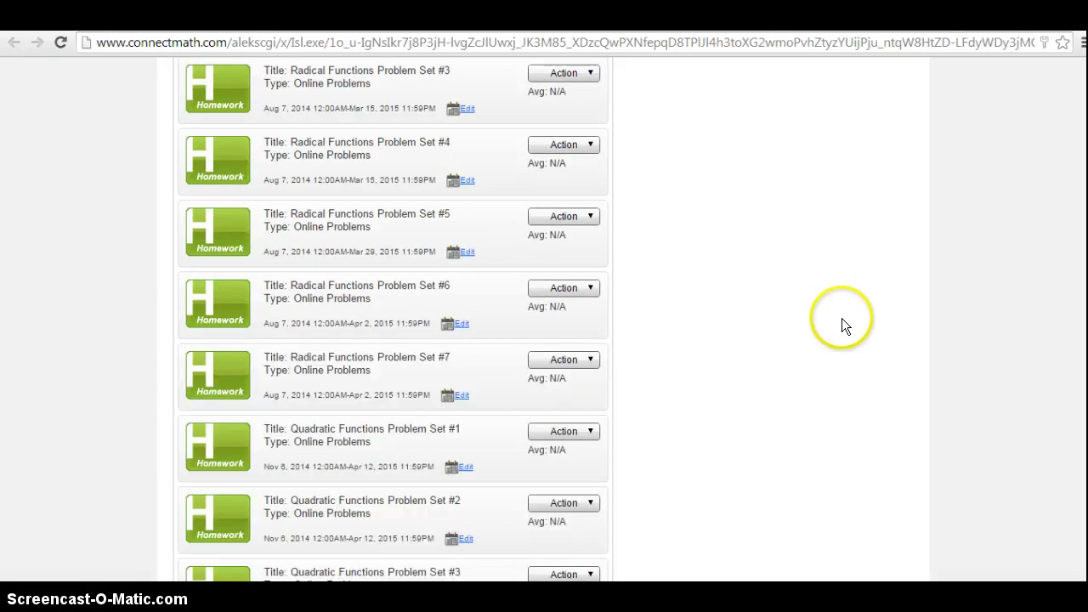